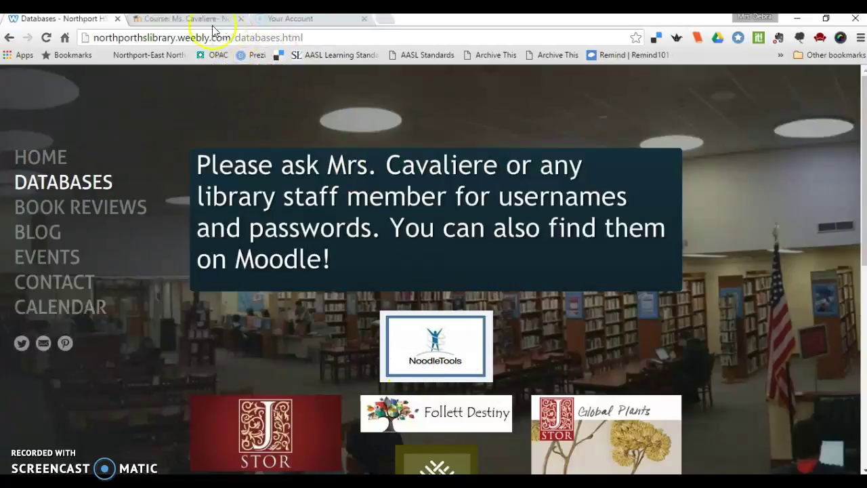
- Examine the Moodle library course page for its database links and Web 2.0 tools list
{"action": "left_click", "coordinate": [189, 24]}
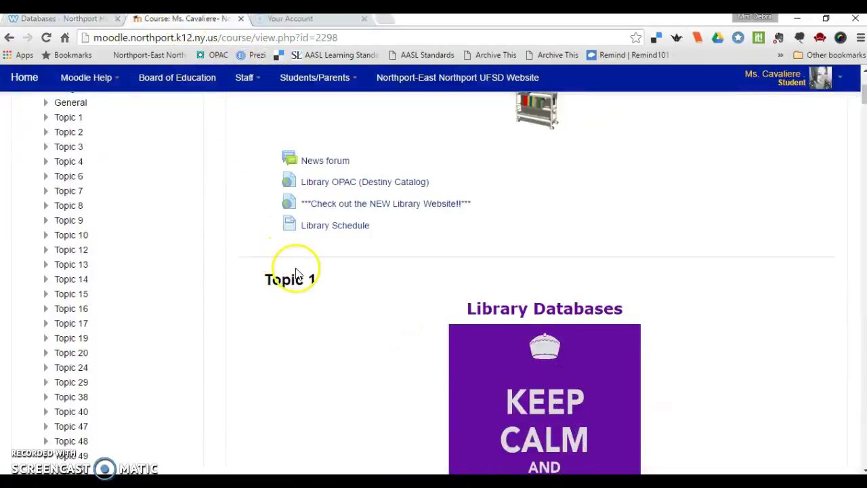
{"action": "scroll", "coordinate": [287, 257], "scroll_direction": "down", "scroll_amount": 4}
{"action": "scroll", "coordinate": [314, 318], "scroll_direction": "down", "scroll_amount": 10}
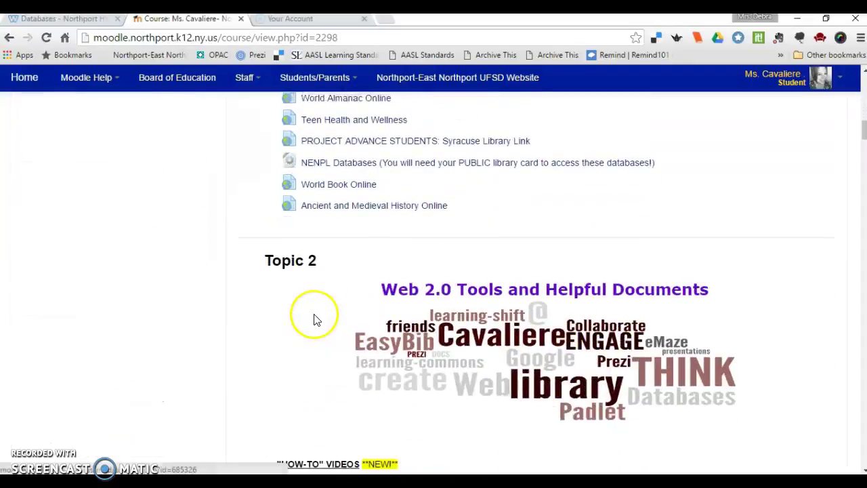
{"action": "scroll", "coordinate": [314, 321], "scroll_direction": "down", "scroll_amount": 1}
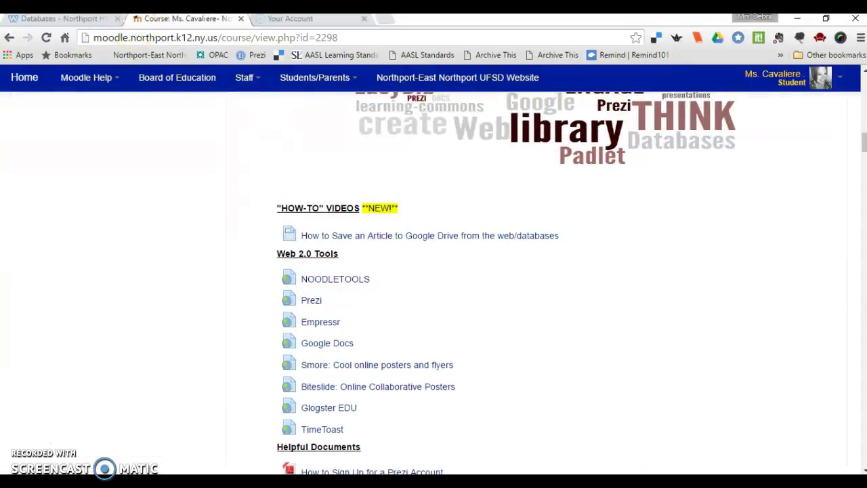
- Return to the library website's Databases page and open NoodleTools from there
{"action": "left_click", "coordinate": [80, 19]}
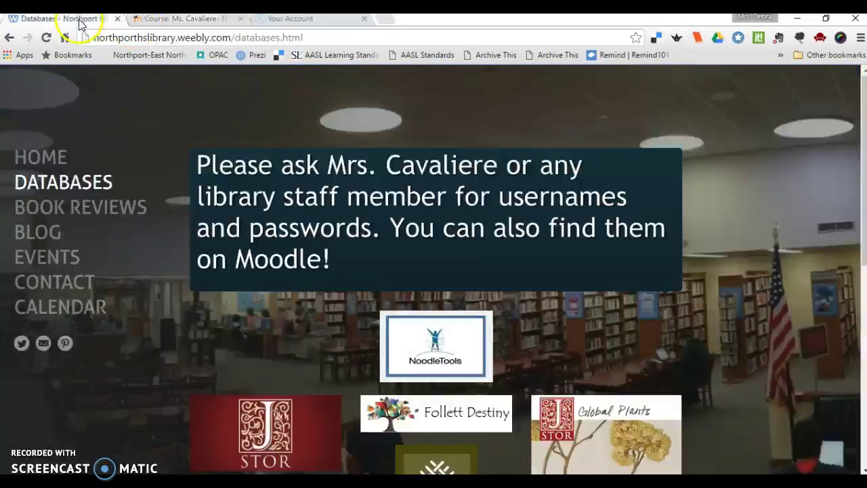
{"action": "left_click", "coordinate": [436, 347]}
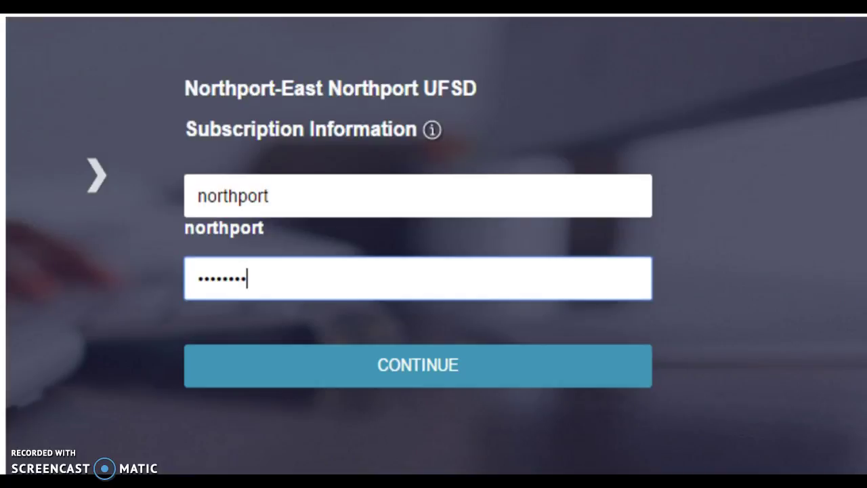
{"action": "left_click", "coordinate": [848, 266]}
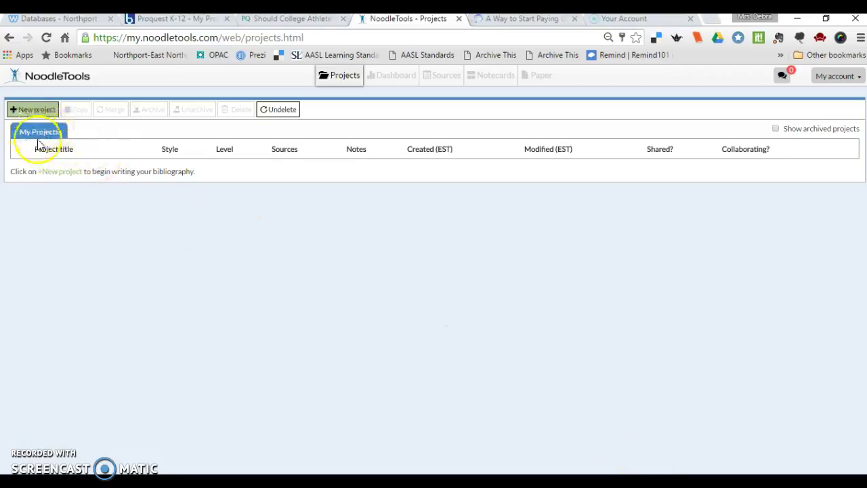
- Create a new project titled "Should college athletes be paid?" with MLA citation style and the Advanced citation level
{"action": "left_click", "coordinate": [15, 114]}
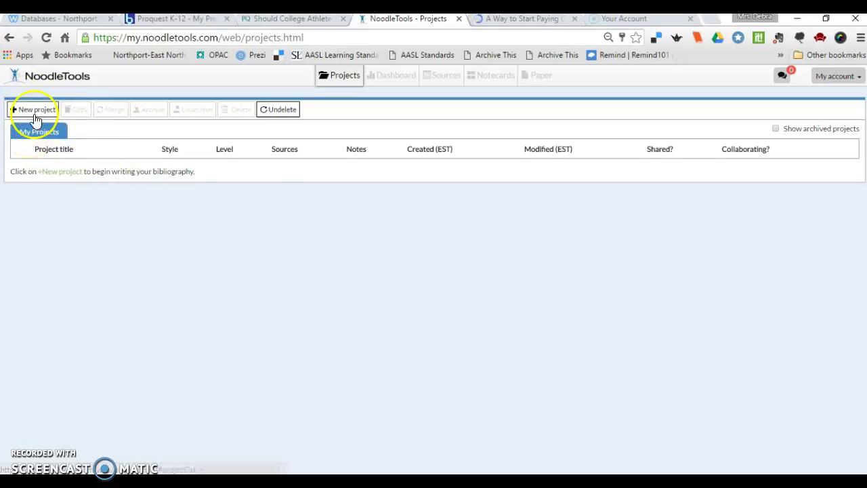
{"action": "left_click", "coordinate": [34, 115]}
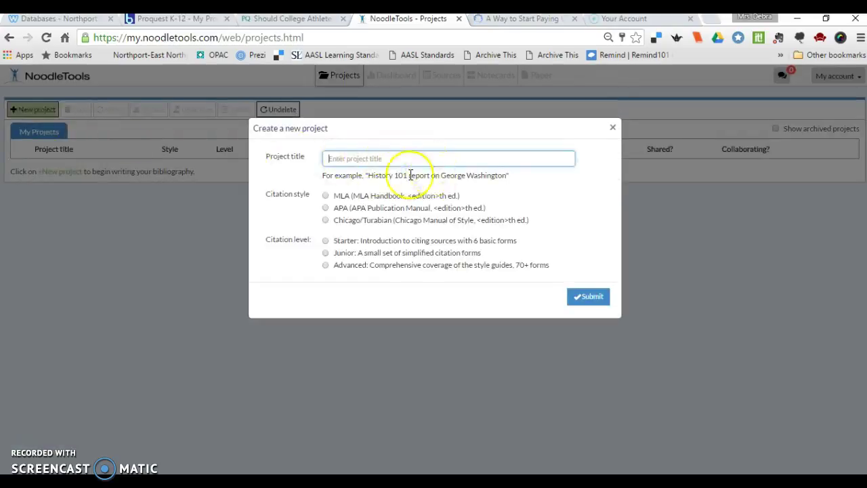
{"action": "left_click", "coordinate": [377, 159]}
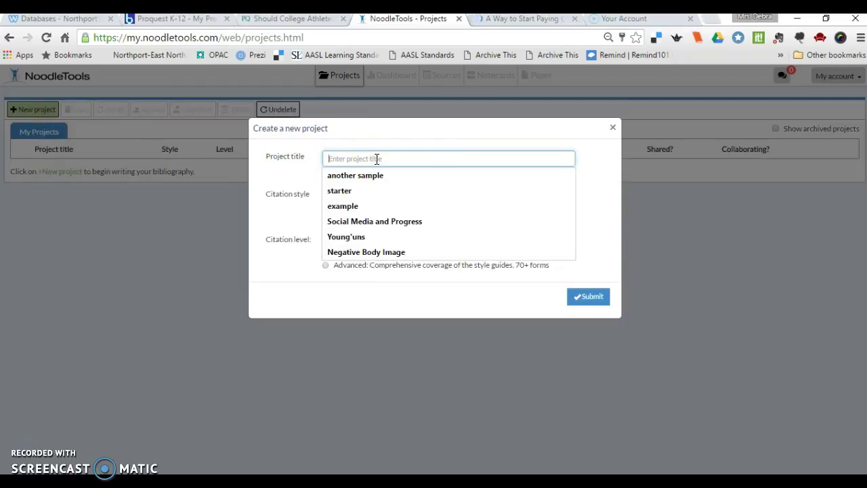
{"action": "left_click", "coordinate": [377, 163]}
{"action": "type", "text": "Shou"}
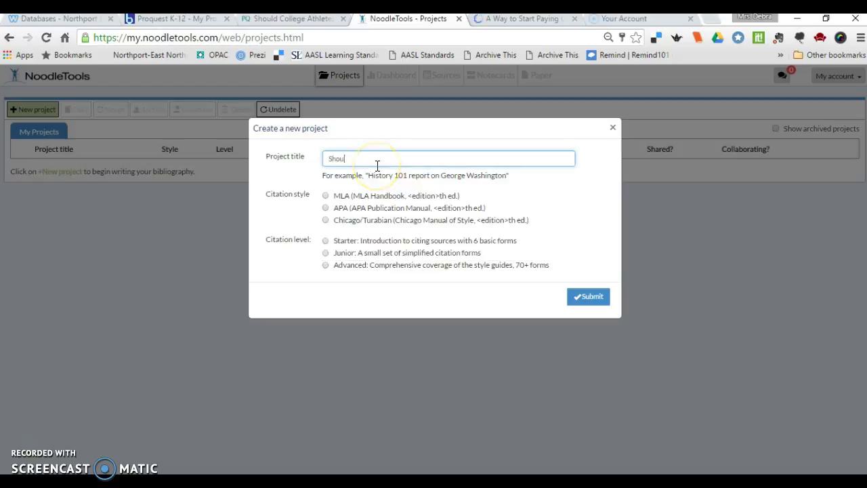
{"action": "type", "text": "ld college athletes be paid?"}
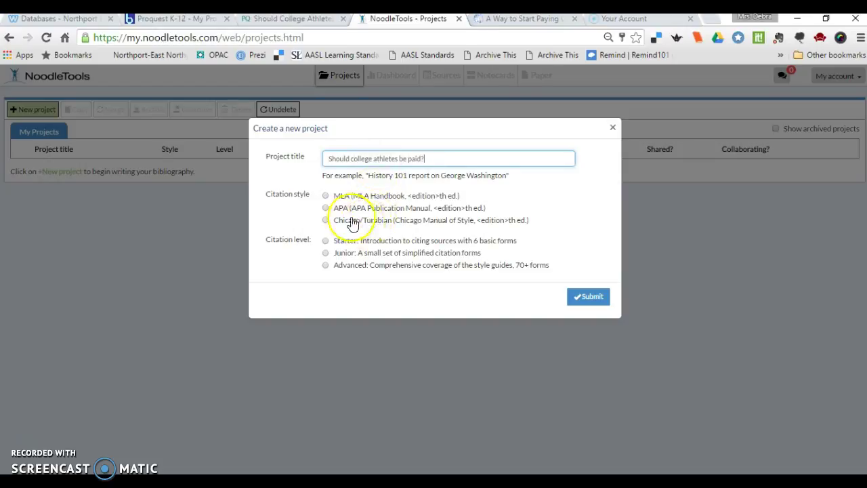
{"action": "left_click", "coordinate": [325, 196]}
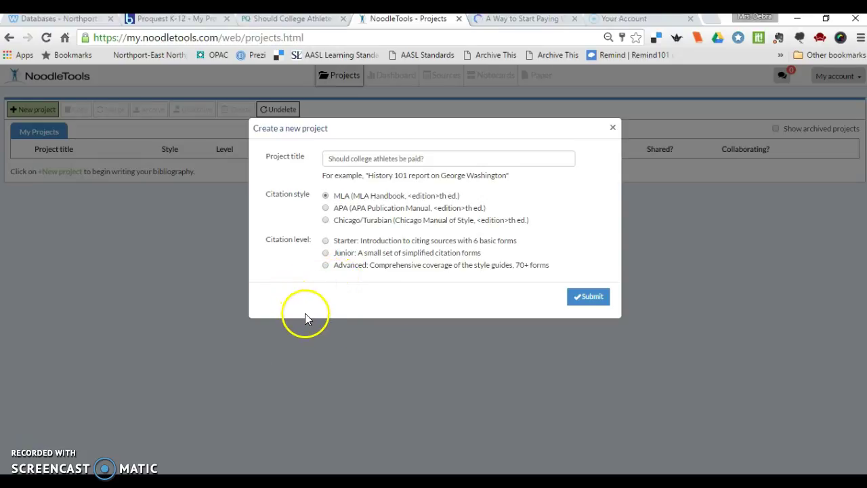
{"action": "left_click", "coordinate": [325, 264]}
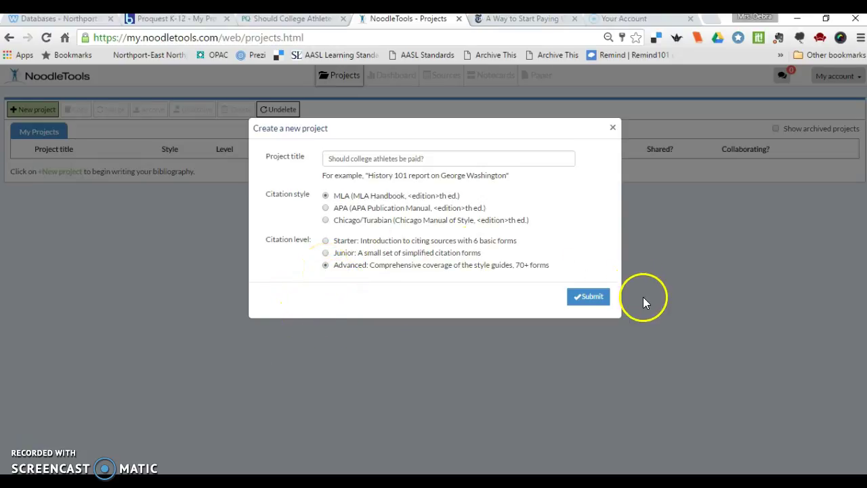
{"action": "left_click", "coordinate": [588, 297]}
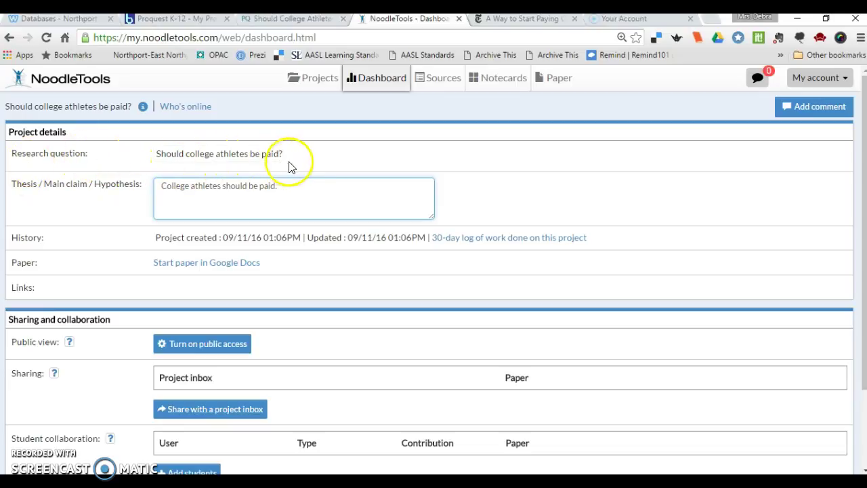
- Set the project's thesis to "College athletes should be paid." and save it
{"action": "left_click", "coordinate": [183, 211]}
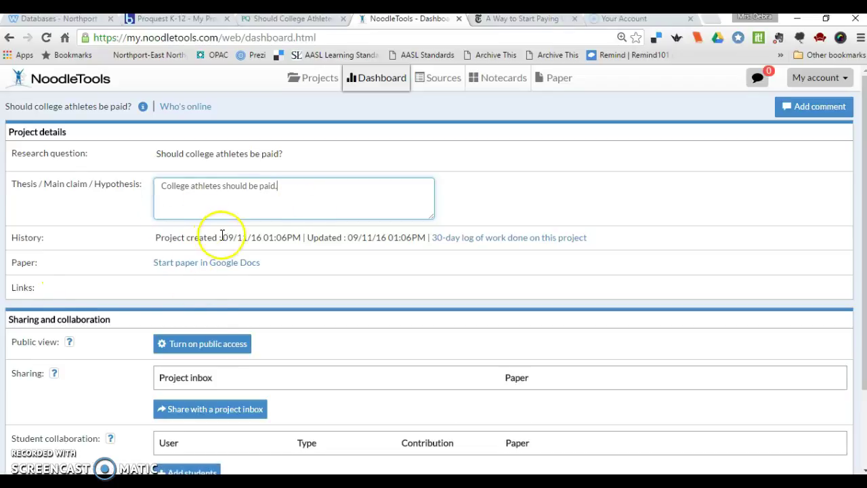
{"action": "scroll", "coordinate": [230, 306], "scroll_direction": "down", "scroll_amount": 2}
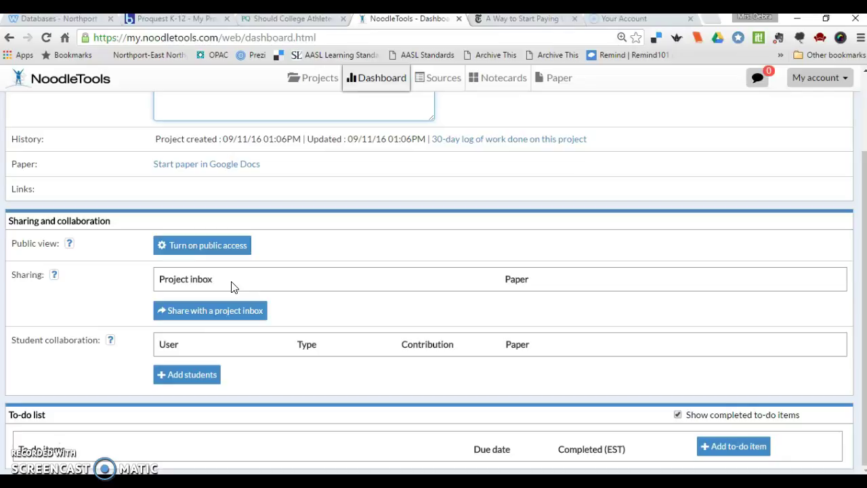
{"action": "left_click", "coordinate": [208, 282]}
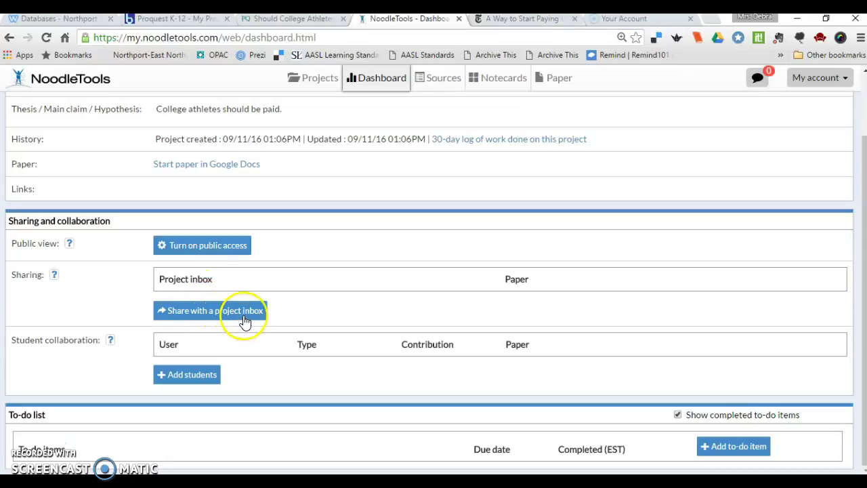
- Share the project with the teacher's ENG9 Issues project inbox, without sharing a linked Google Doc
{"action": "left_click", "coordinate": [202, 317]}
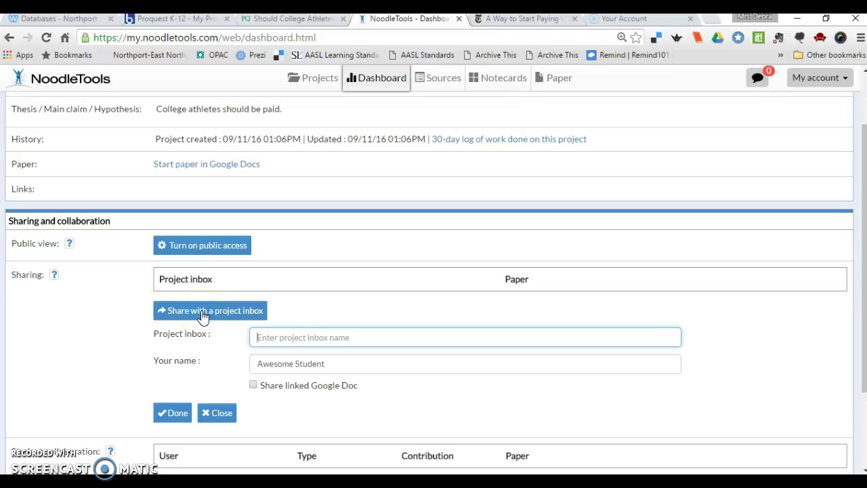
{"action": "scroll", "coordinate": [202, 317], "scroll_direction": "down", "scroll_amount": 1}
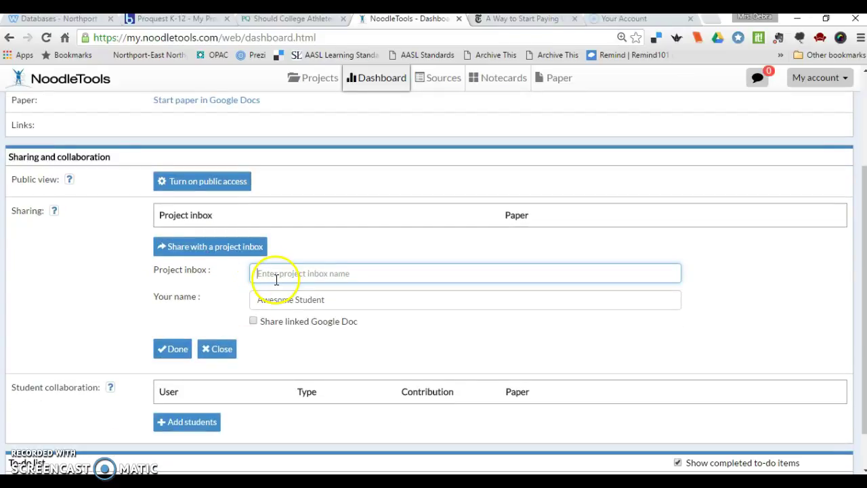
{"action": "type", "text": "p"}
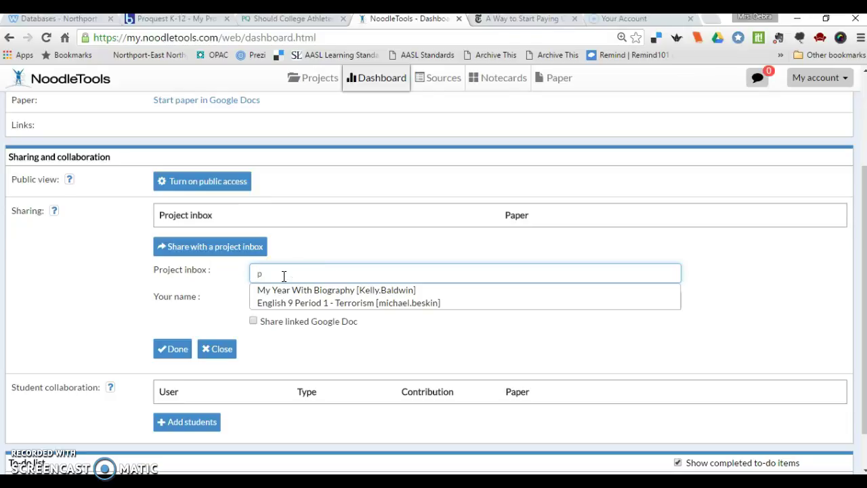
{"action": "key", "text": "BackSpace"}
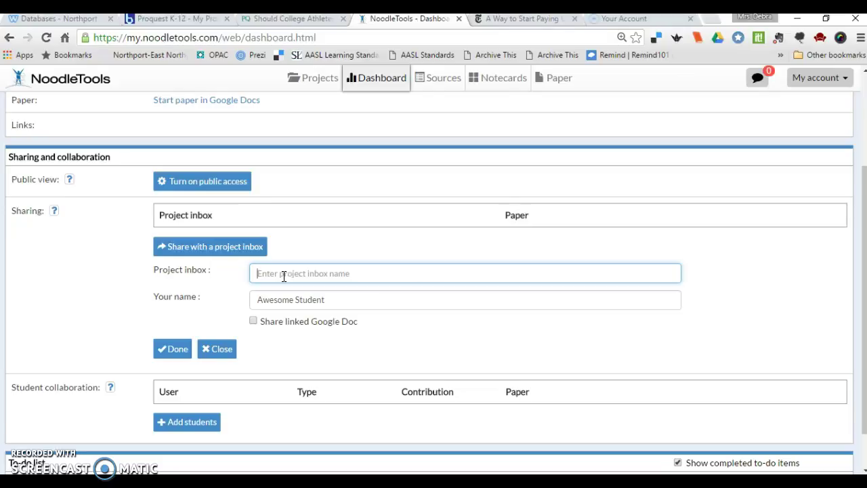
{"action": "type", "text": "engli"}
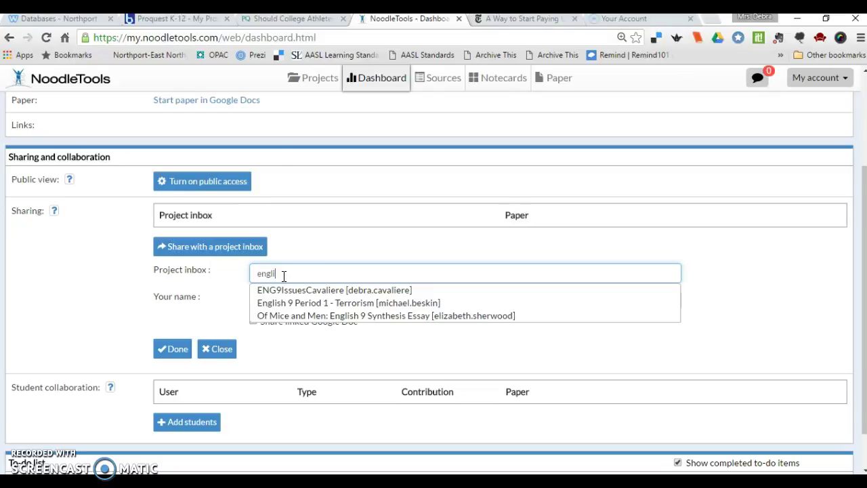
{"action": "type", "text": "sh"}
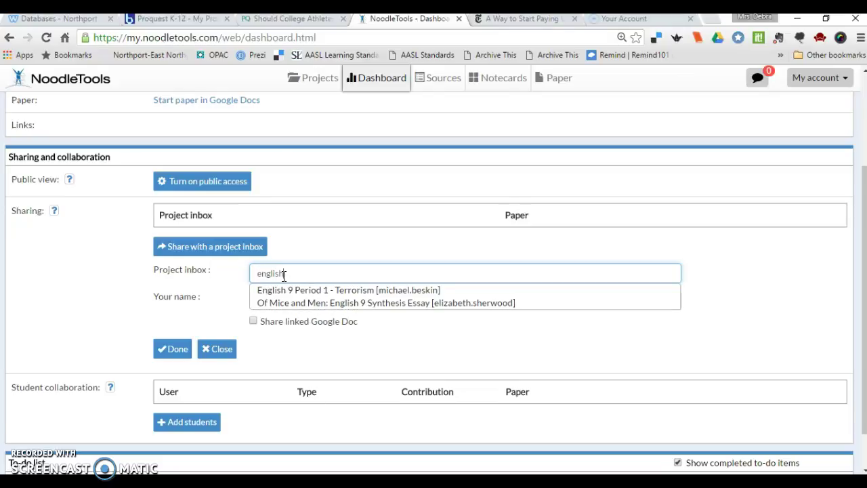
{"action": "scroll", "coordinate": [295, 289], "scroll_direction": "down", "scroll_amount": 1}
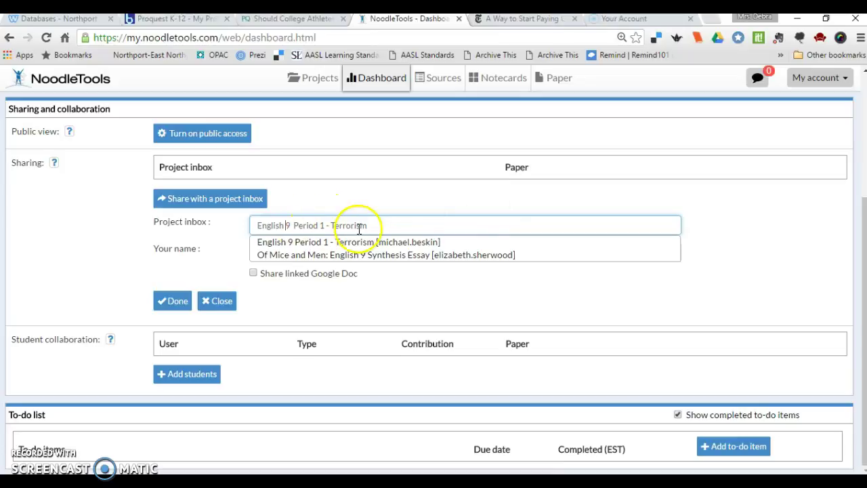
{"action": "left_click_drag", "start_coordinate": [380, 225], "coordinate": [194, 232]}
{"action": "type", "text": "eng9"}
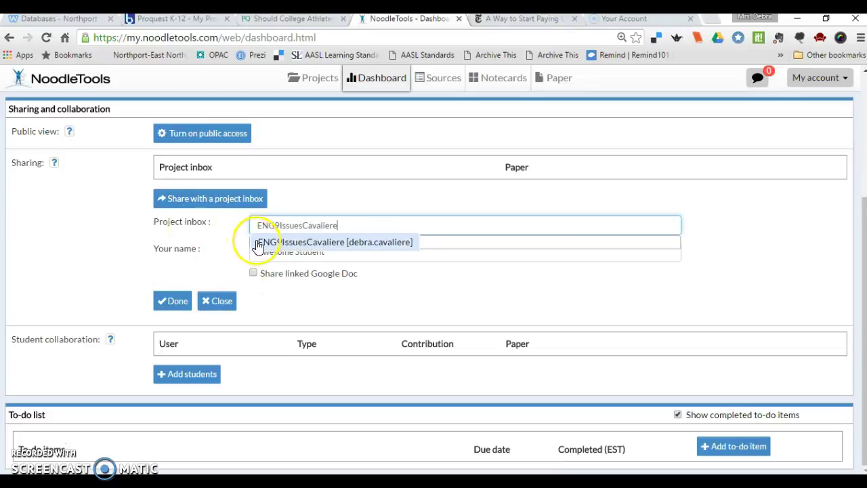
{"action": "left_click", "coordinate": [362, 242]}
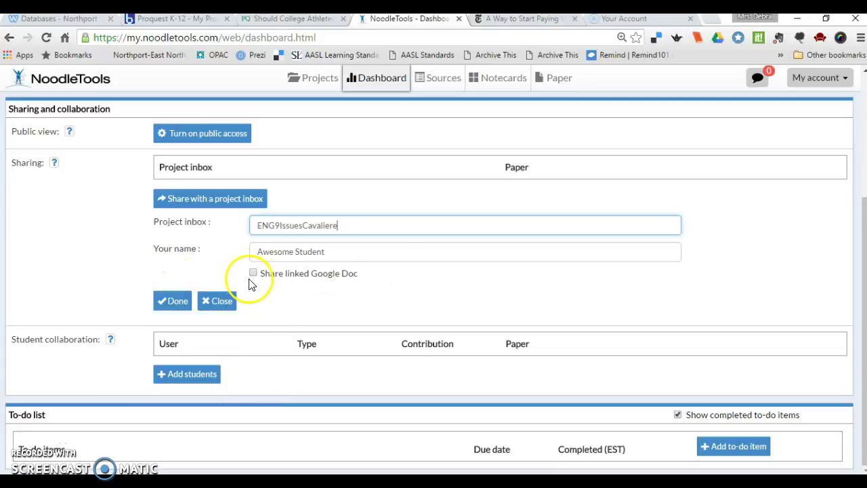
{"action": "left_click", "coordinate": [171, 302]}
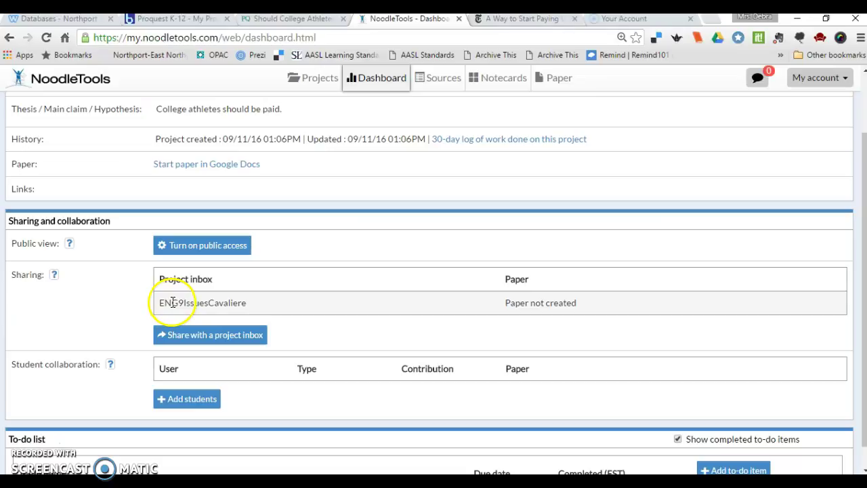
- Add a to-do item reading "3 sources are due" with the due date 09/15/2016
{"action": "scroll", "coordinate": [68, 315], "scroll_direction": "down", "scroll_amount": 1}
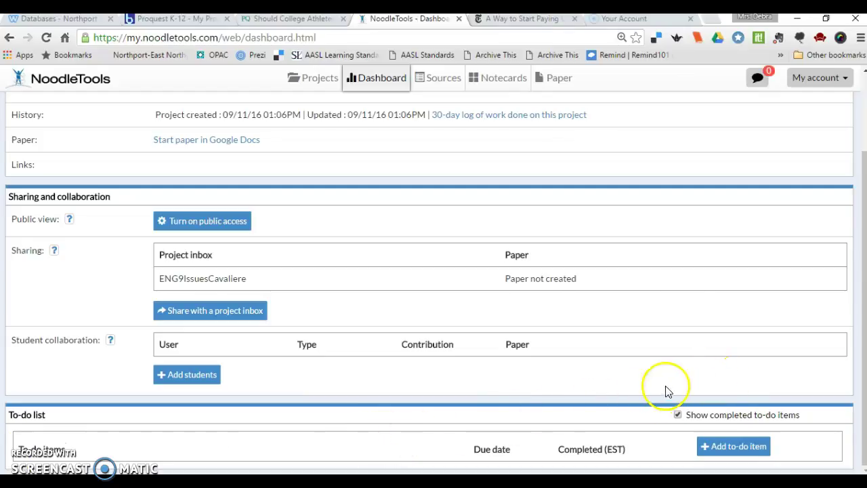
{"action": "left_click", "coordinate": [739, 446]}
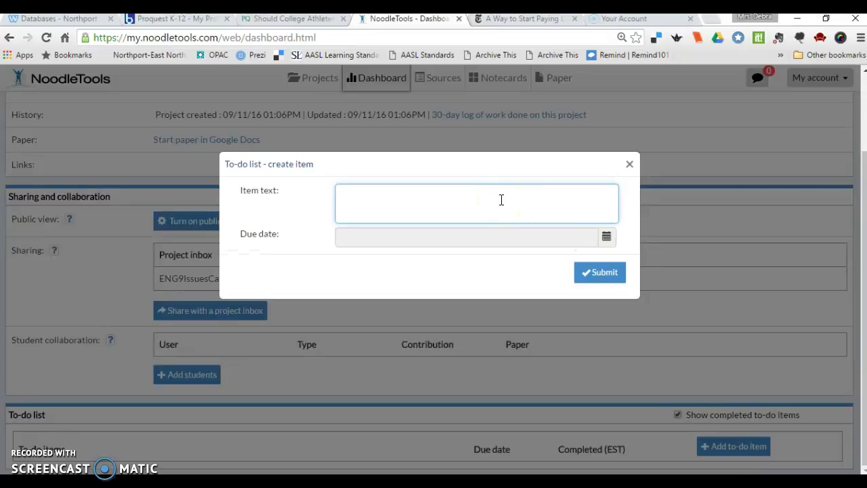
{"action": "type", "text": "3 sources are due"}
{"action": "left_click", "coordinate": [648, 154]}
{"action": "left_click", "coordinate": [604, 236]}
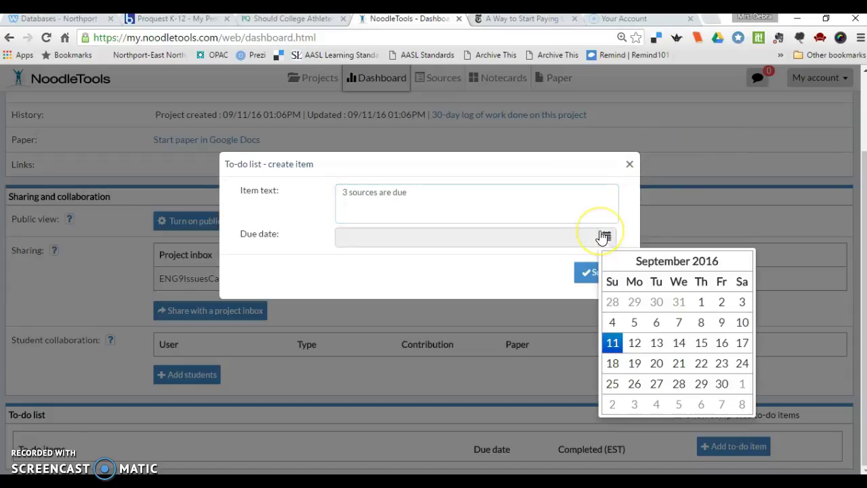
{"action": "left_click", "coordinate": [702, 346]}
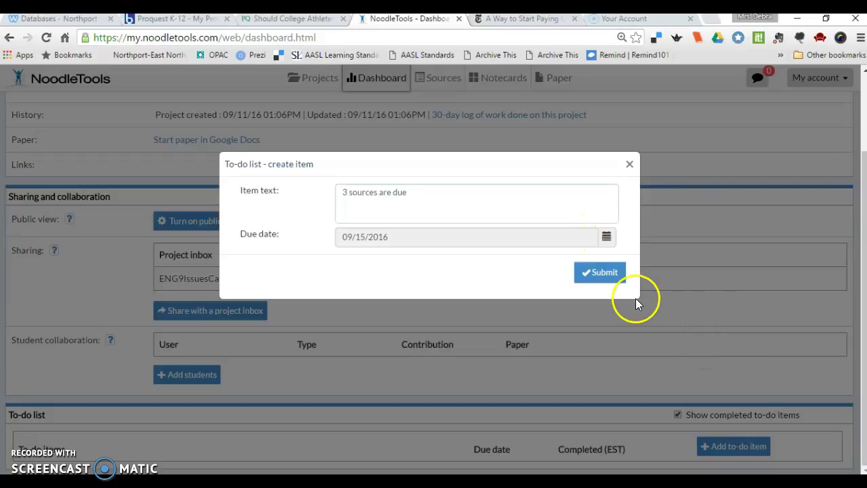
{"action": "left_click", "coordinate": [606, 273]}
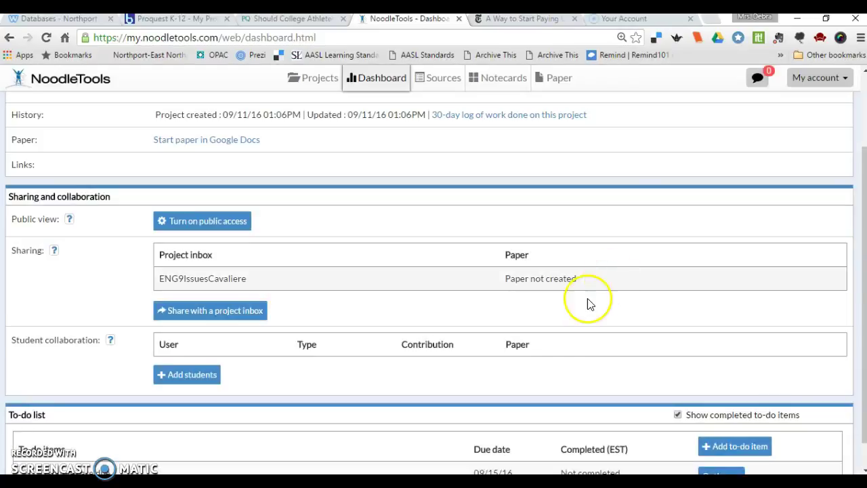
{"action": "scroll", "coordinate": [479, 347], "scroll_direction": "down", "scroll_amount": 1}
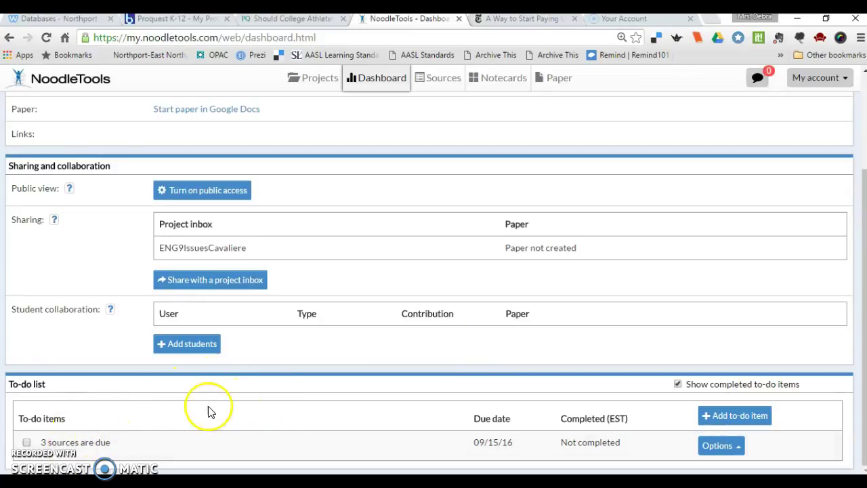
- Open the project's Sources page with its MLA works cited list
{"action": "scroll", "coordinate": [316, 419], "scroll_direction": "up", "scroll_amount": 1}
{"action": "scroll", "coordinate": [315, 418], "scroll_direction": "up", "scroll_amount": 3}
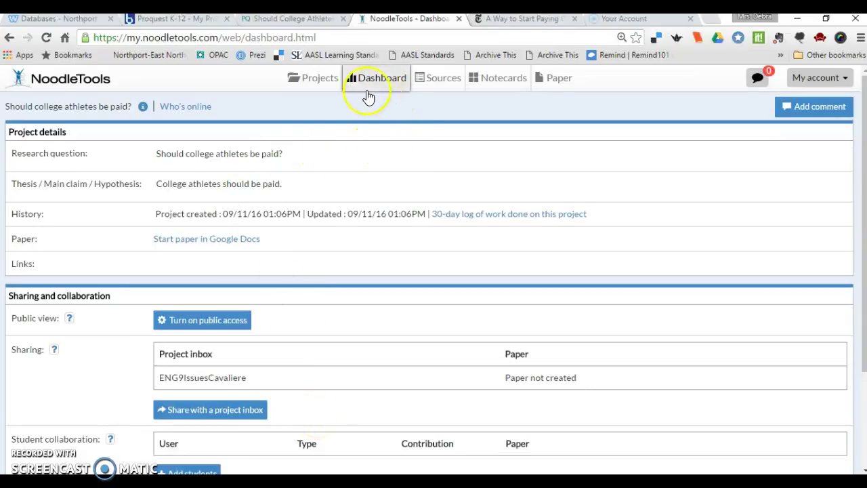
{"action": "left_click", "coordinate": [446, 80]}
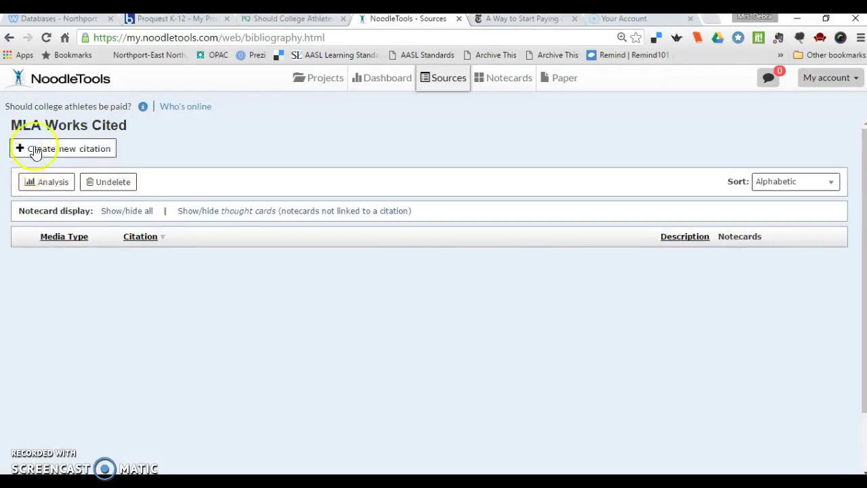
- Start a new citation for a journal article accessed through a database, checking the source article's full text in ProQuest
{"action": "left_click", "coordinate": [73, 149]}
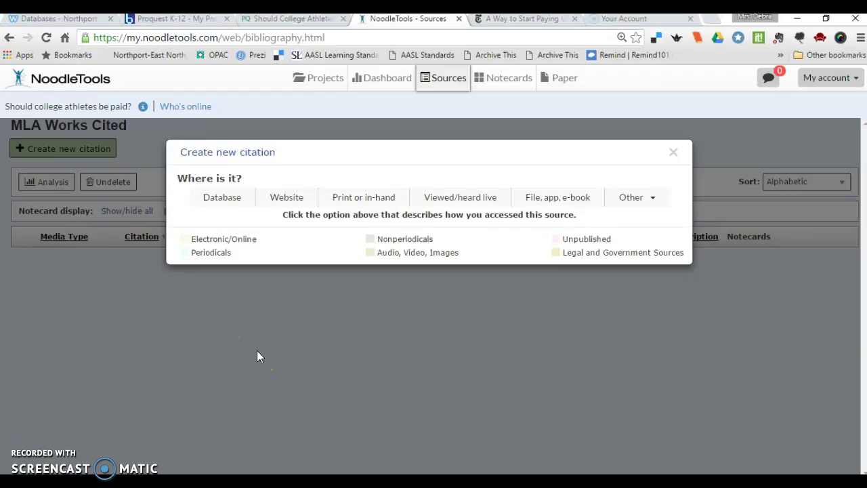
{"action": "left_click", "coordinate": [235, 212]}
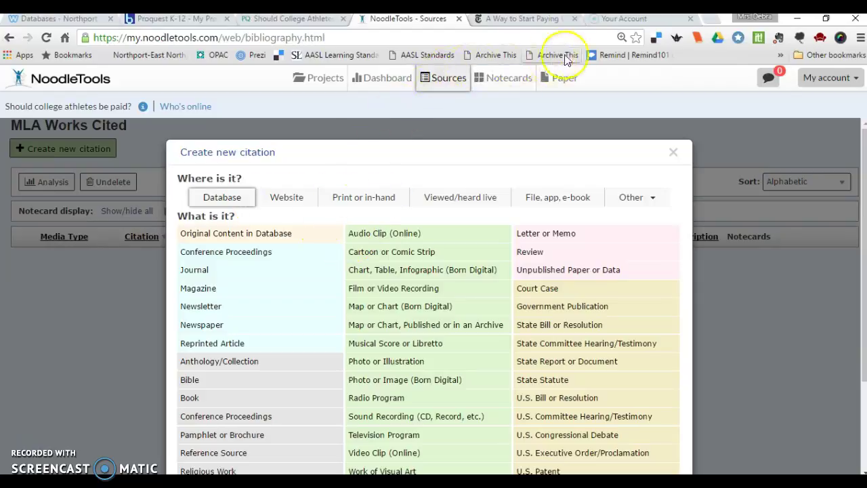
{"action": "left_click", "coordinate": [291, 18]}
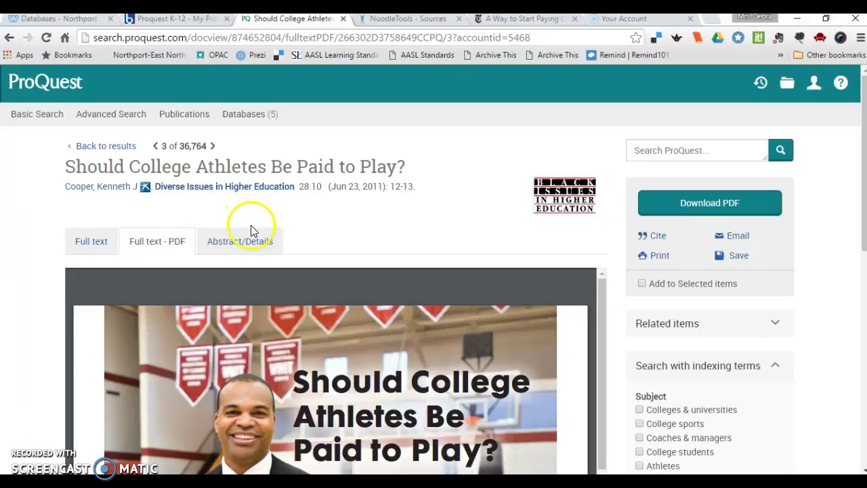
{"action": "left_click", "coordinate": [87, 244]}
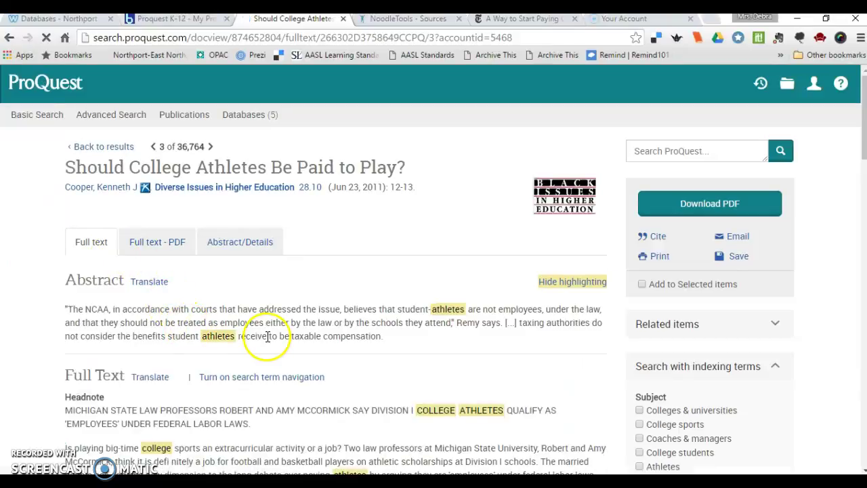
{"action": "scroll", "coordinate": [264, 338], "scroll_direction": "down", "scroll_amount": 1}
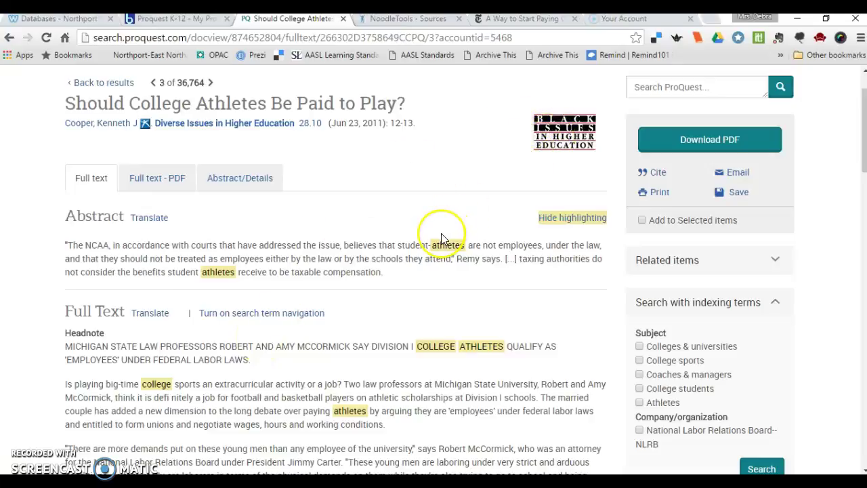
{"action": "scroll", "coordinate": [441, 237], "scroll_direction": "up", "scroll_amount": 1}
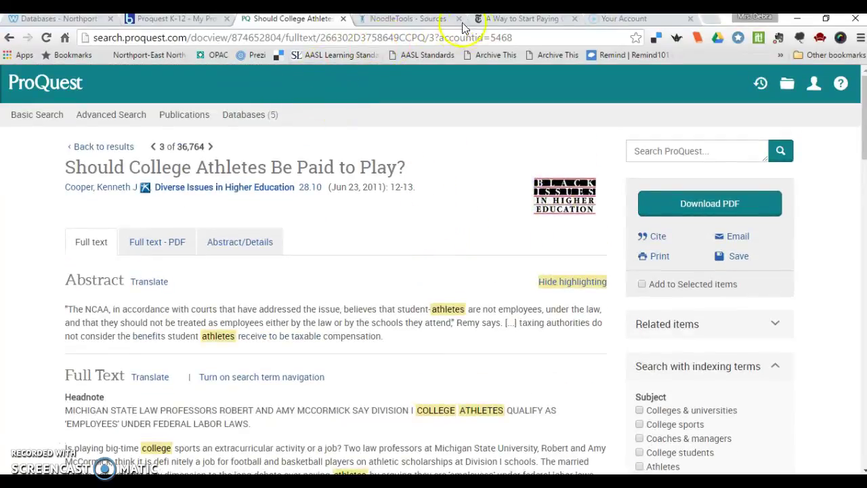
{"action": "left_click", "coordinate": [404, 18]}
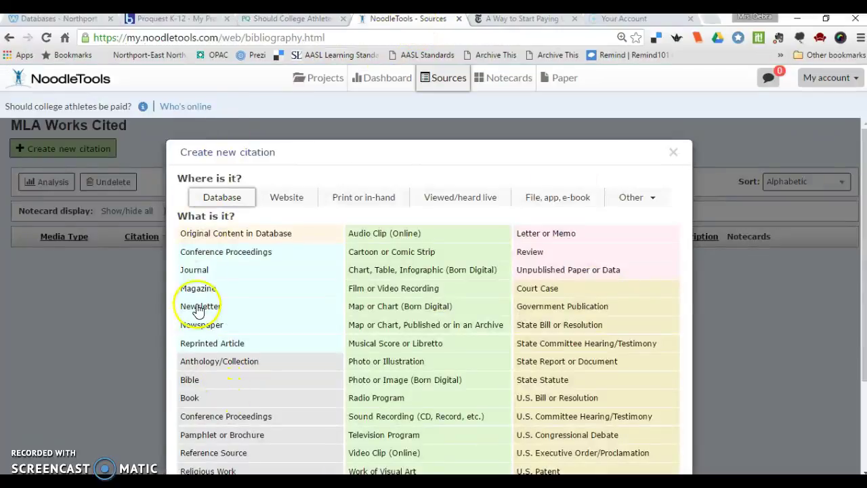
{"action": "left_click", "coordinate": [189, 275]}
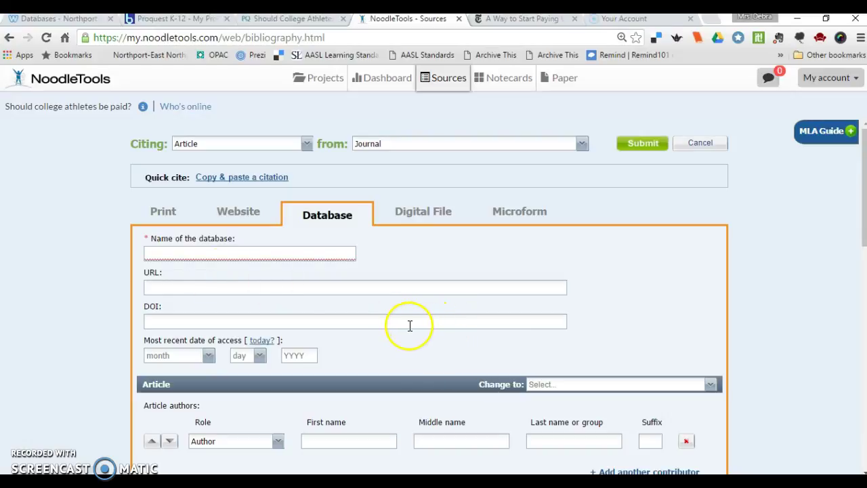
- Enter "Proquest" as the name of the database for the journal article citation
{"action": "left_click", "coordinate": [203, 254]}
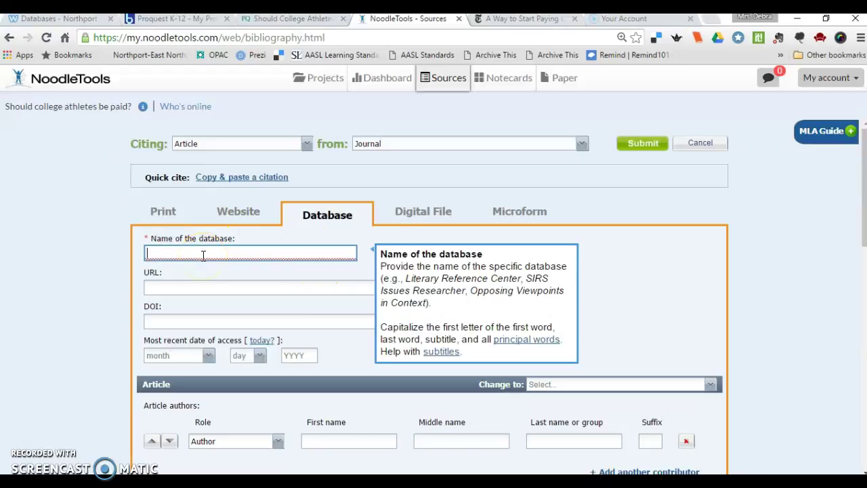
{"action": "type", "text": "Proq"}
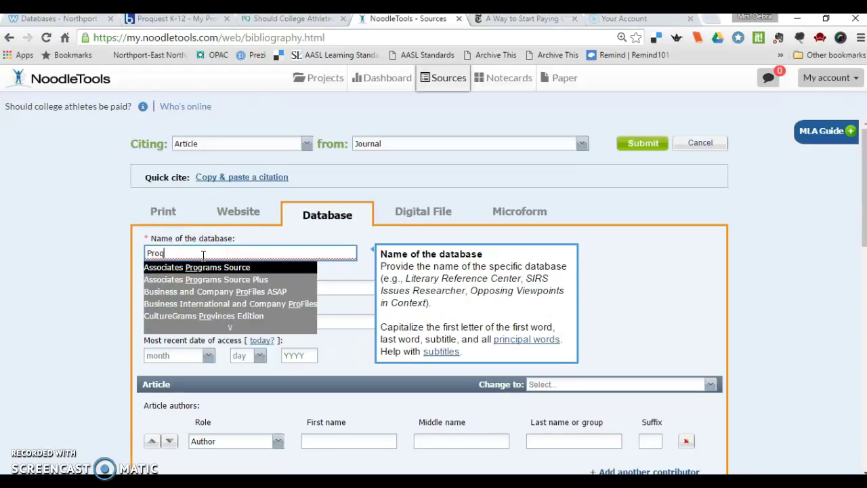
{"action": "type", "text": "uest"}
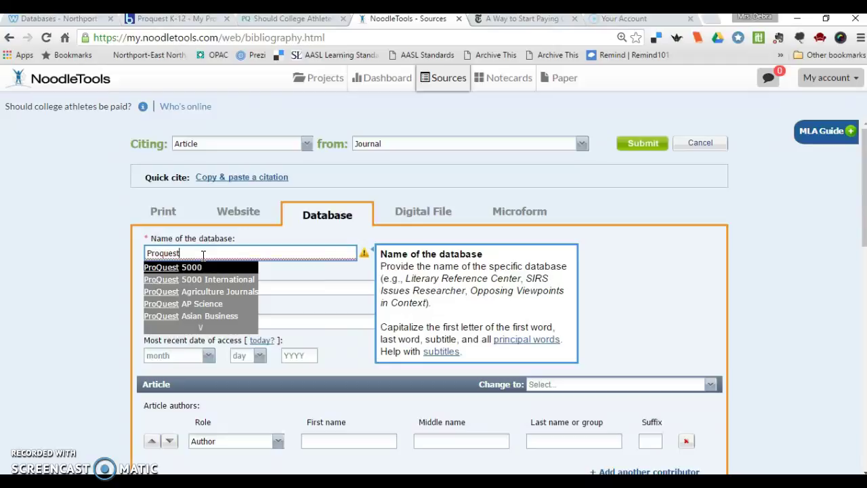
{"action": "left_click", "coordinate": [280, 288]}
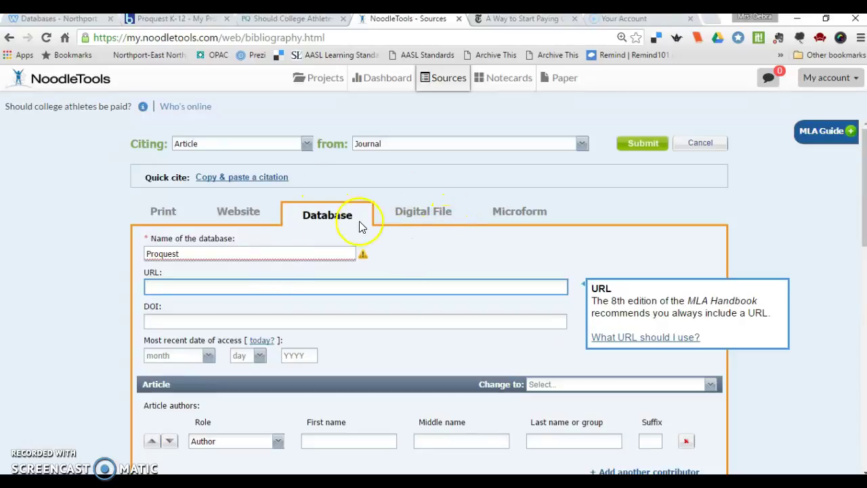
- Check the spelling suggestion for the database name and correct the name to "ProQuest"
{"action": "mouse_move", "coordinate": [364, 259]}
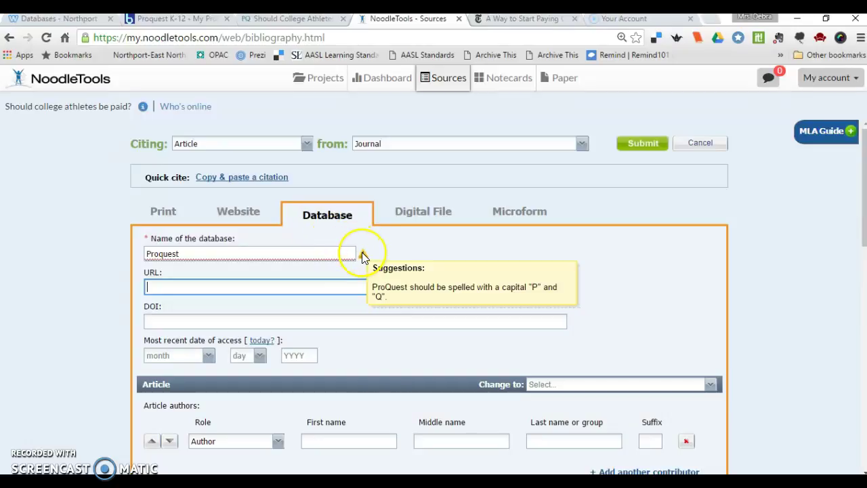
{"action": "left_click", "coordinate": [364, 257]}
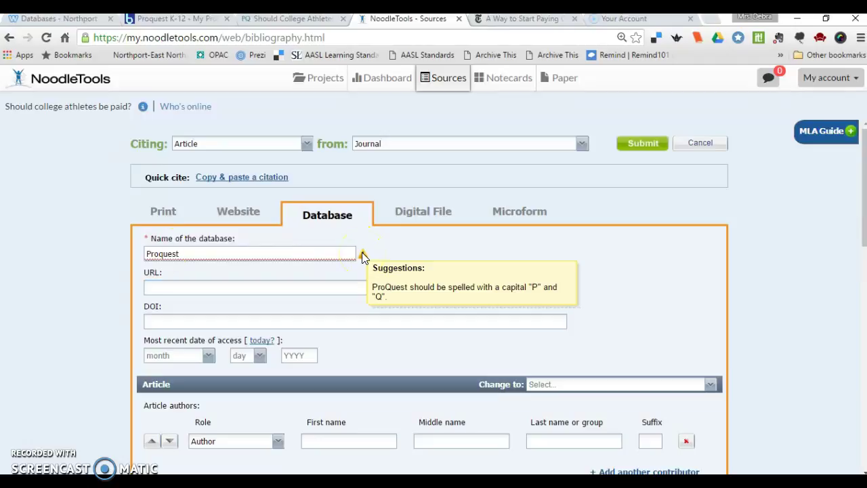
{"action": "left_click", "coordinate": [164, 253]}
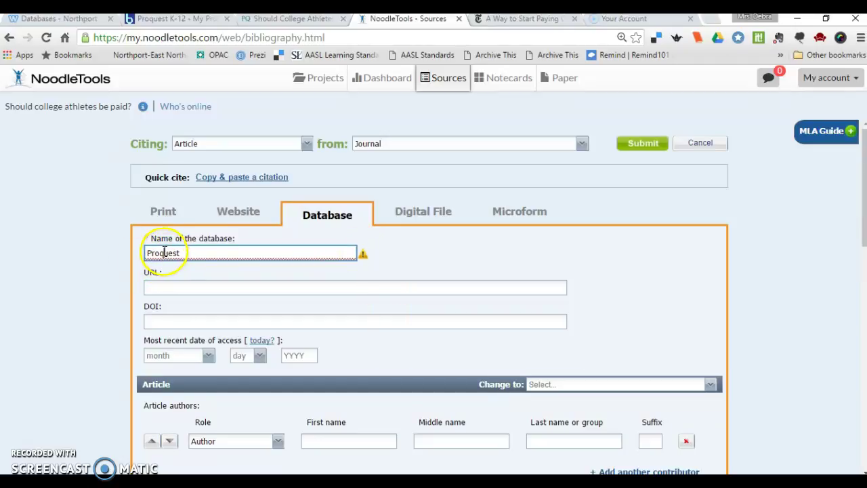
{"action": "key", "text": "BackSpace"}
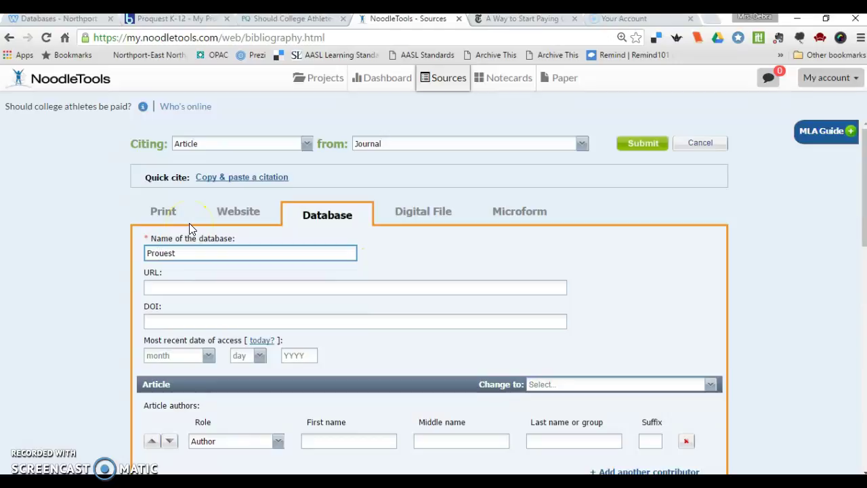
{"action": "type", "text": "Q"}
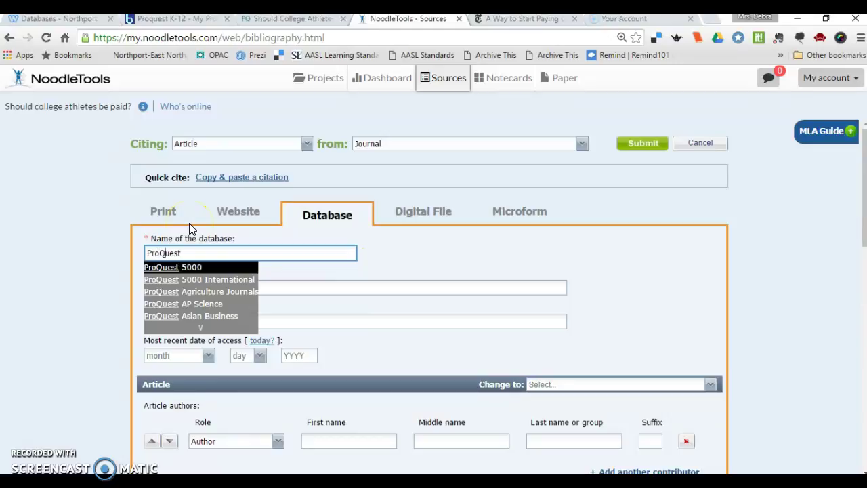
{"action": "left_click", "coordinate": [415, 268]}
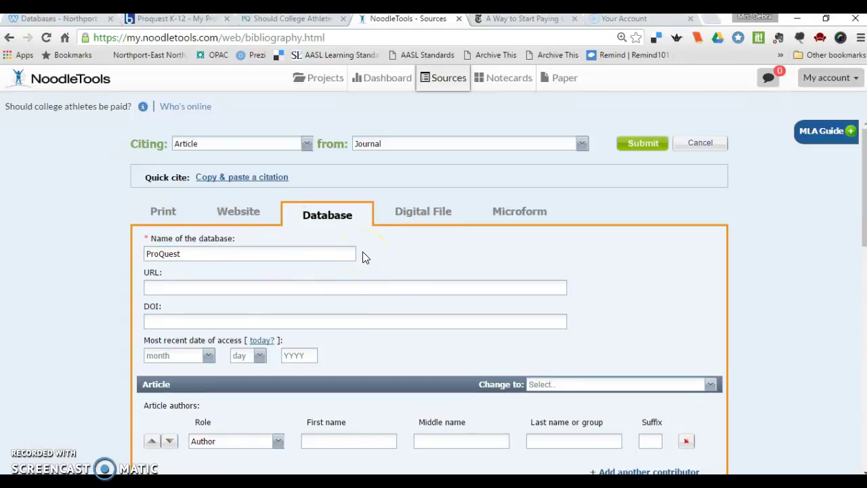
- Fill in the article author's first and last name and leave the citation's URL blank
{"action": "left_click", "coordinate": [273, 253]}
{"action": "left_click", "coordinate": [20, 430]}
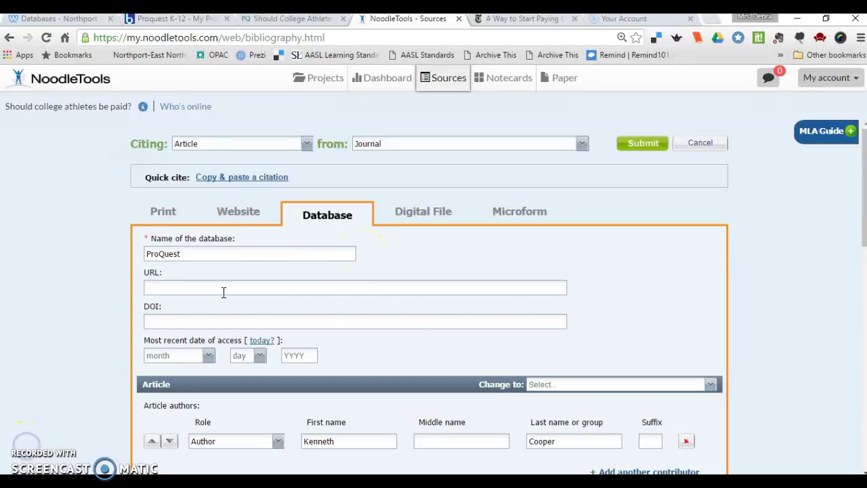
{"action": "left_click", "coordinate": [765, 357]}
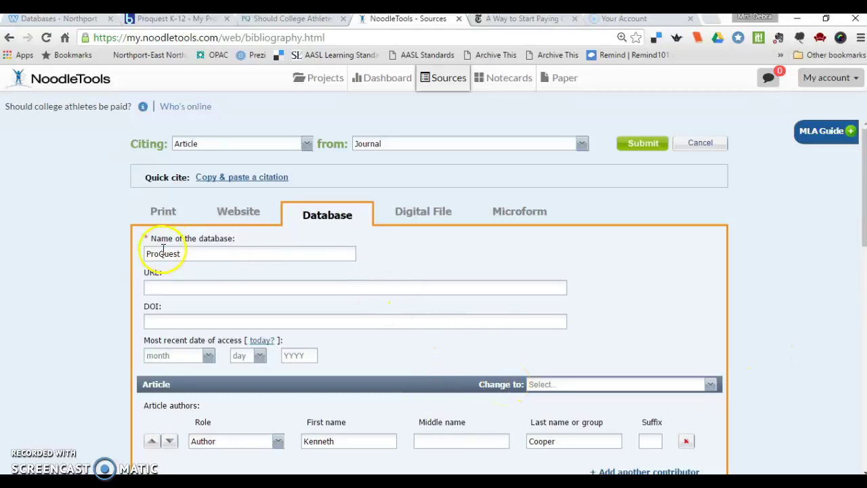
{"action": "left_click", "coordinate": [173, 285]}
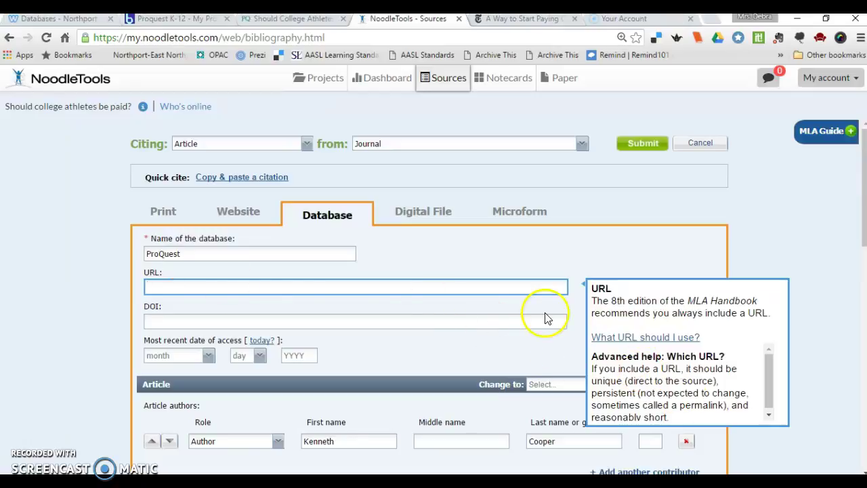
{"action": "left_click", "coordinate": [516, 261]}
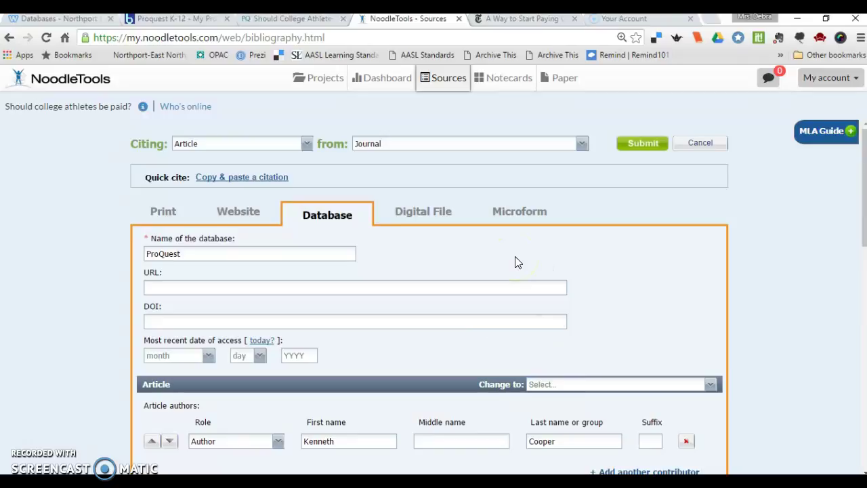
- Set the most recent date of access to today, September 11, 2016, and check the article's details on its ProQuest page
{"action": "scroll", "coordinate": [514, 260], "scroll_direction": "down", "scroll_amount": 1}
{"action": "left_click", "coordinate": [261, 276]}
{"action": "scroll", "coordinate": [350, 291], "scroll_direction": "down", "scroll_amount": 1}
{"action": "scroll", "coordinate": [351, 293], "scroll_direction": "down", "scroll_amount": 1}
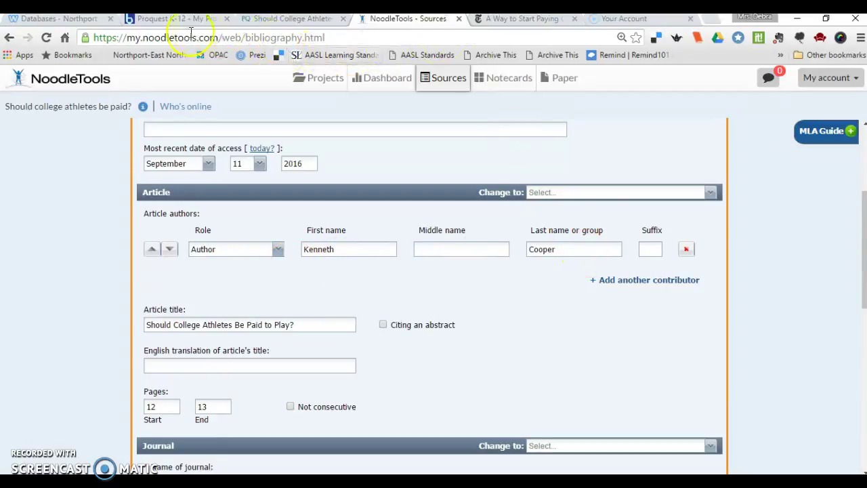
{"action": "left_click", "coordinate": [320, 20]}
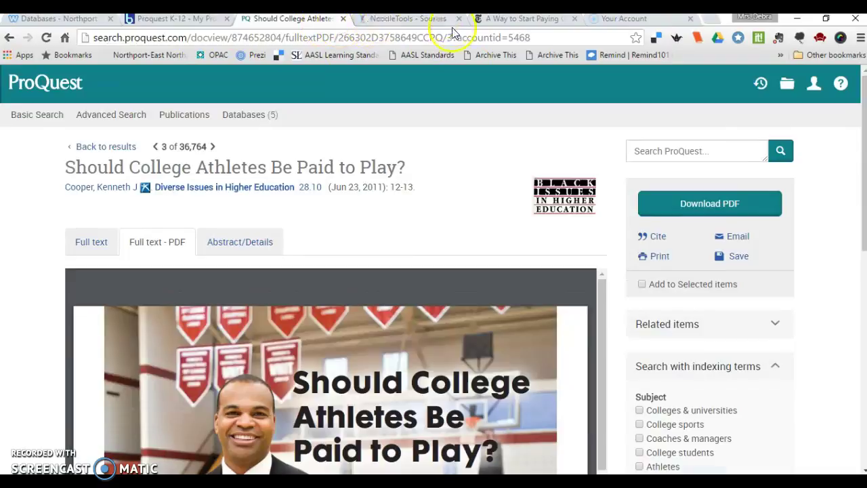
{"action": "left_click", "coordinate": [421, 24]}
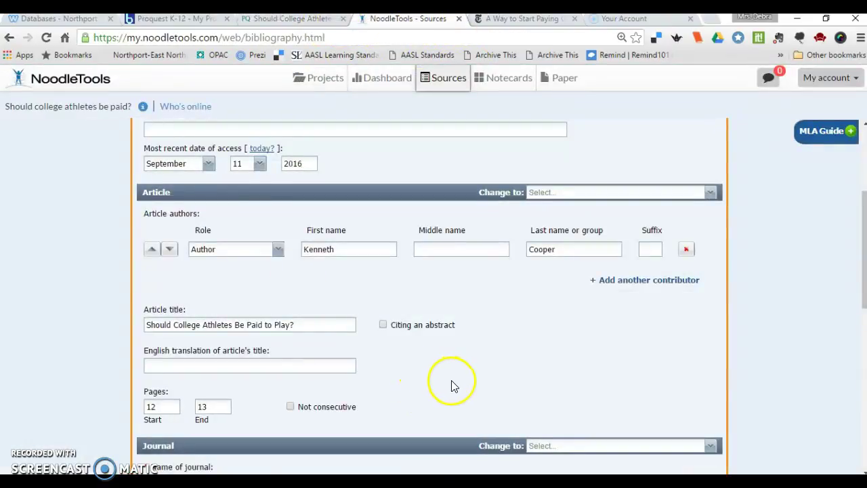
- Review the journal details, leave the annotation empty, and submit the citation with the source included in the final works cited
{"action": "scroll", "coordinate": [365, 333], "scroll_direction": "down", "scroll_amount": 1}
{"action": "scroll", "coordinate": [416, 333], "scroll_direction": "down", "scroll_amount": 1}
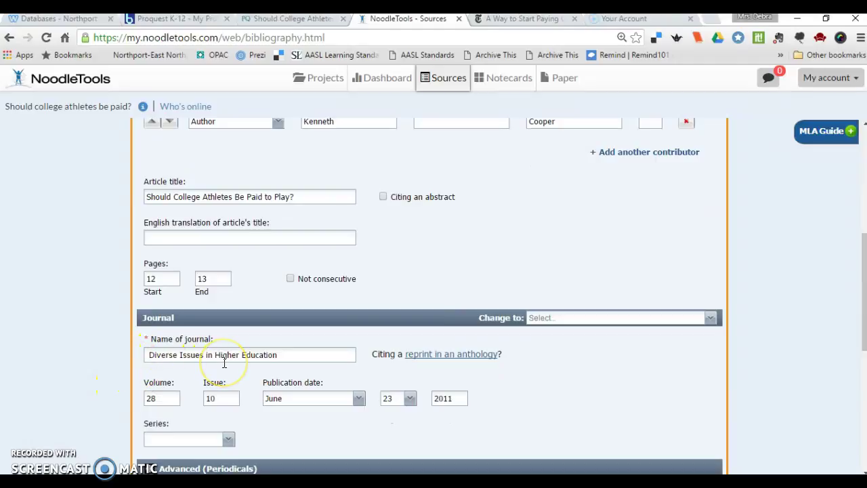
{"action": "scroll", "coordinate": [225, 362], "scroll_direction": "down", "scroll_amount": 1}
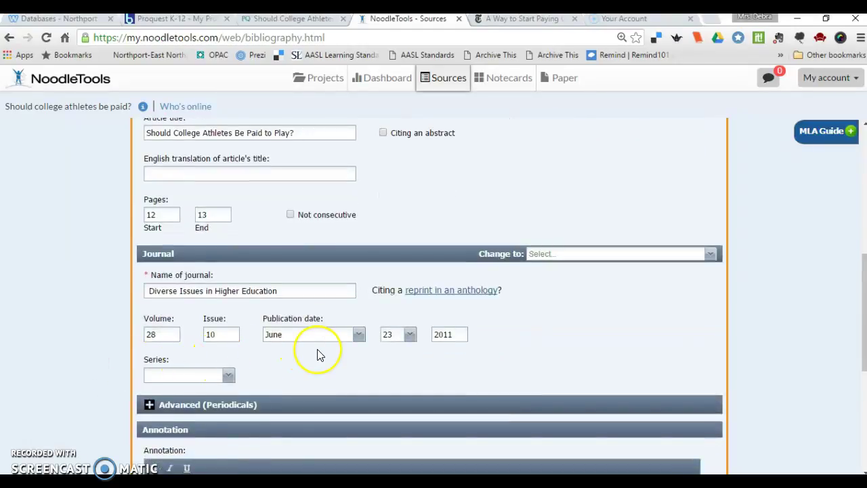
{"action": "scroll", "coordinate": [320, 354], "scroll_direction": "down", "scroll_amount": 3}
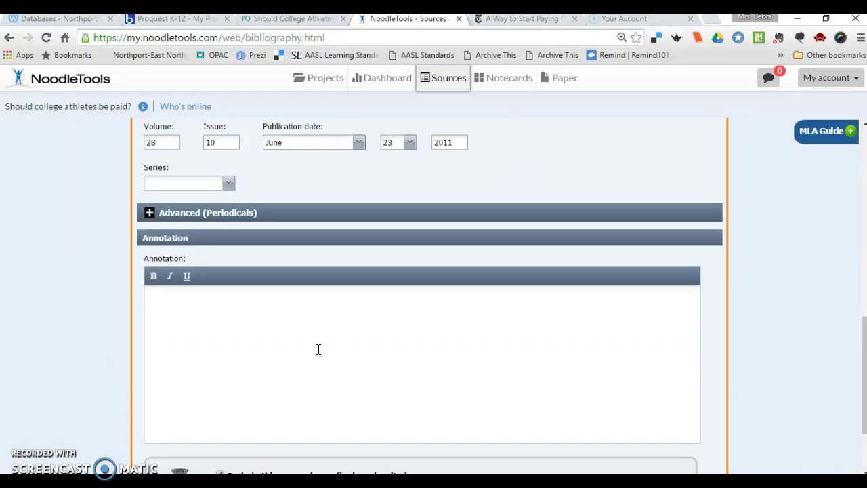
{"action": "scroll", "coordinate": [316, 349], "scroll_direction": "down", "scroll_amount": 1}
{"action": "left_click", "coordinate": [342, 317]}
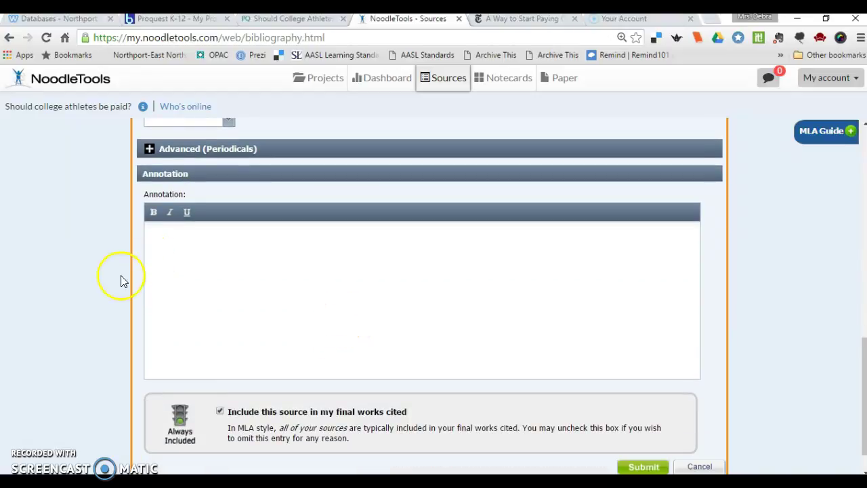
{"action": "scroll", "coordinate": [236, 293], "scroll_direction": "down", "scroll_amount": 1}
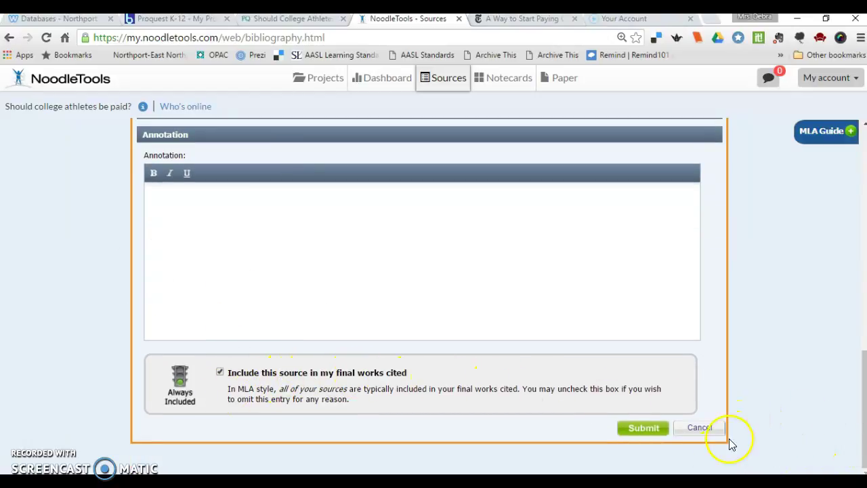
{"action": "left_click", "coordinate": [643, 428]}
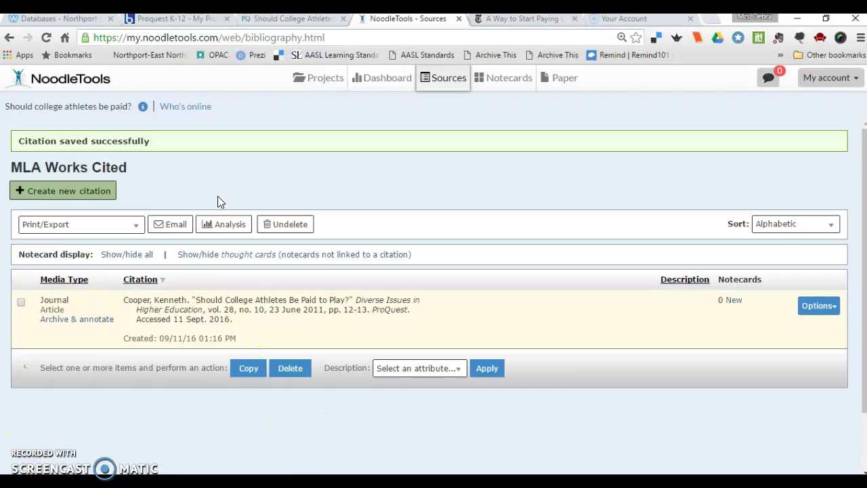
- Start a new citation for a source found on a website and look over the New York Times article to identify its source type
{"action": "left_click", "coordinate": [62, 197]}
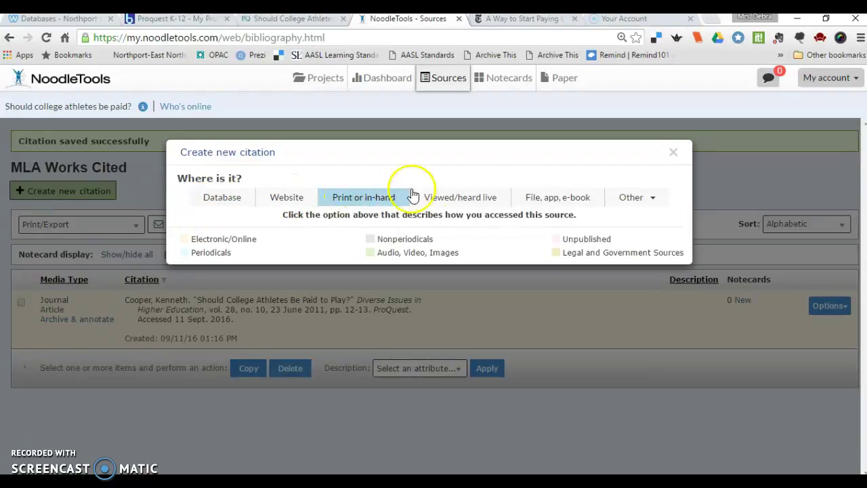
{"action": "left_click", "coordinate": [288, 197]}
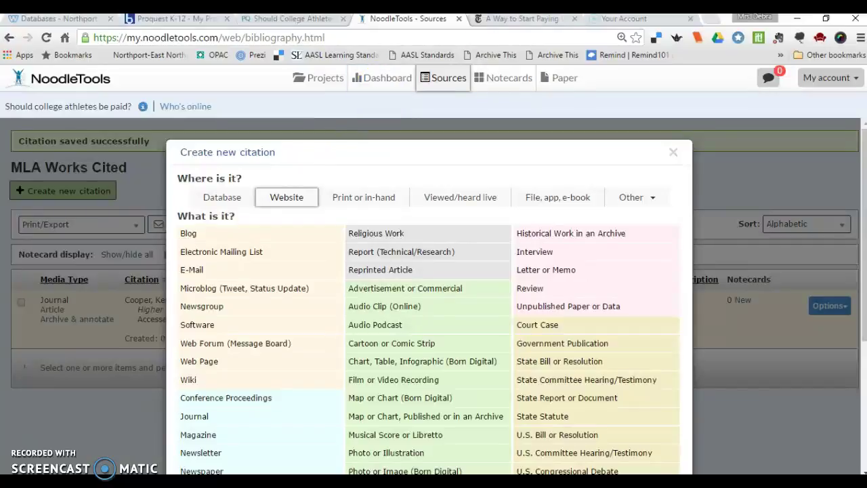
{"action": "left_click", "coordinate": [527, 21]}
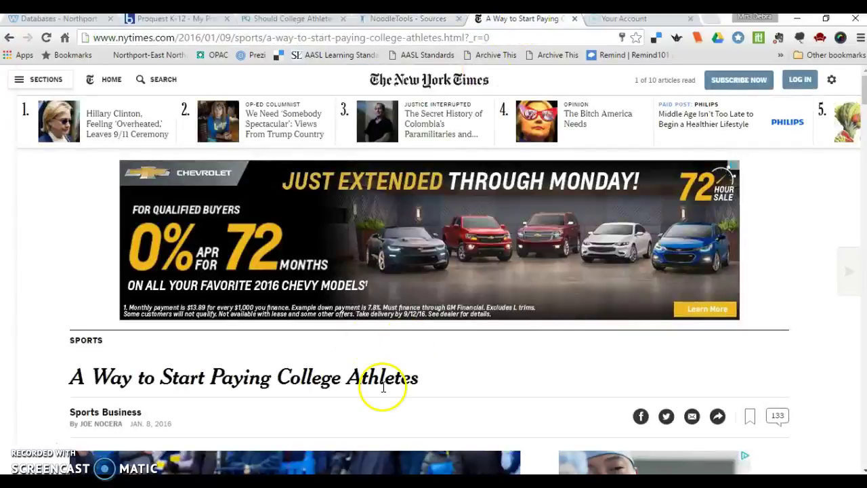
{"action": "scroll", "coordinate": [381, 384], "scroll_direction": "down", "scroll_amount": 3}
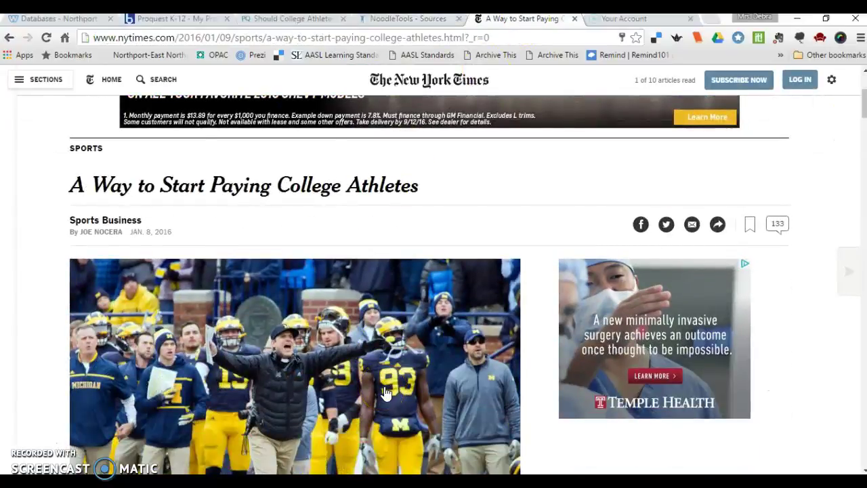
{"action": "scroll", "coordinate": [285, 411], "scroll_direction": "down", "scroll_amount": 6}
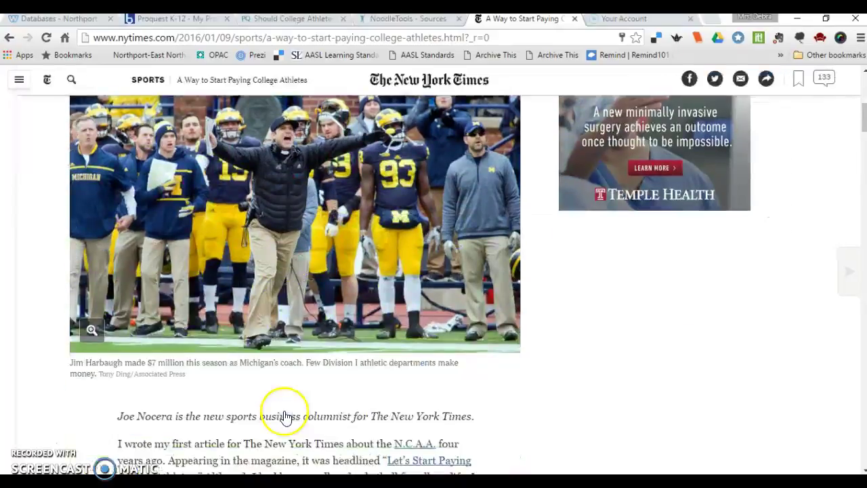
{"action": "scroll", "coordinate": [287, 408], "scroll_direction": "up", "scroll_amount": 5}
{"action": "scroll", "coordinate": [288, 406], "scroll_direction": "up", "scroll_amount": 5}
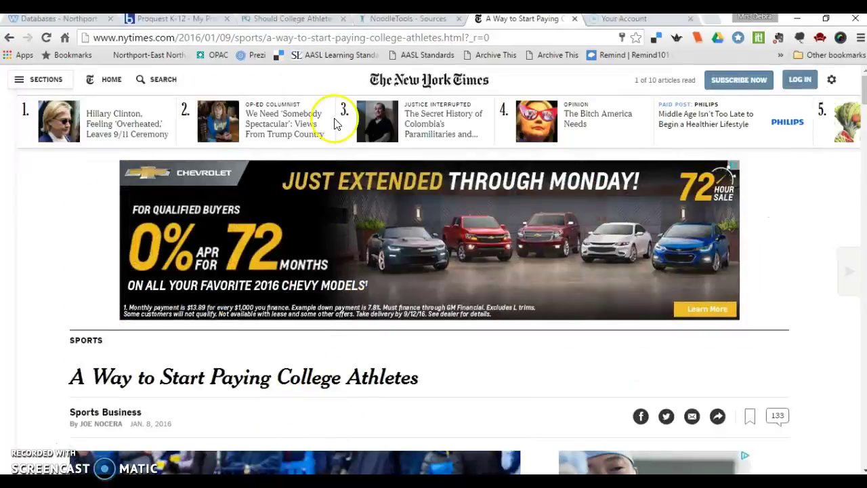
- Choose Newspaper as the website citation's source type and review the alternative source types without changing the selection
{"action": "left_click", "coordinate": [373, 19]}
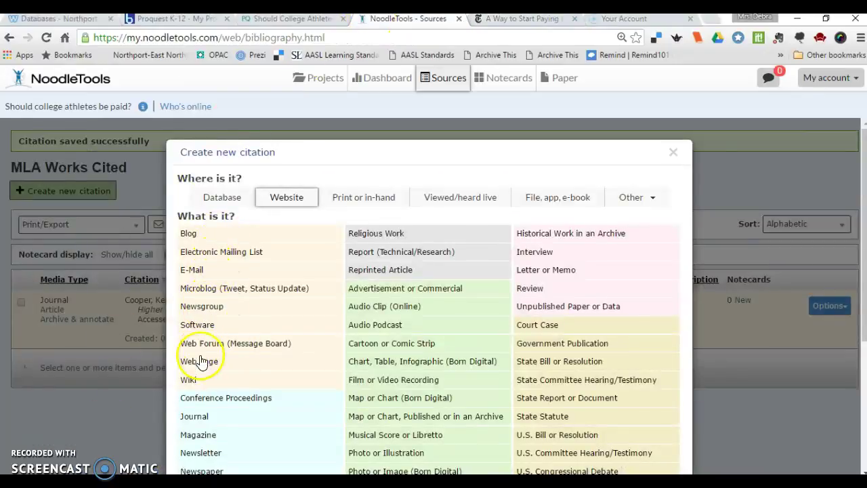
{"action": "scroll", "coordinate": [198, 413], "scroll_direction": "down", "scroll_amount": 1}
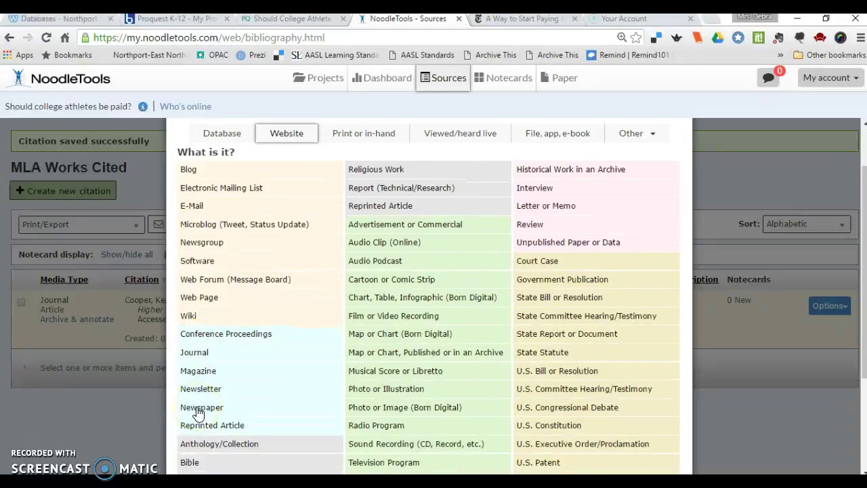
{"action": "left_click", "coordinate": [199, 407]}
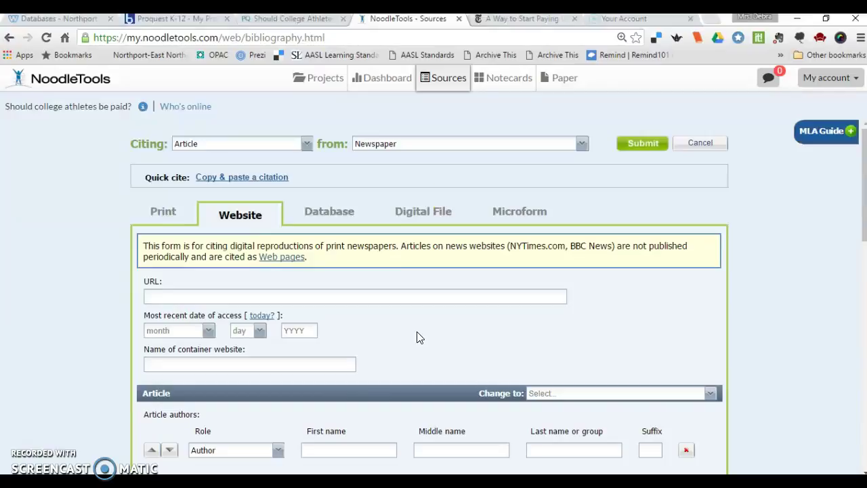
{"action": "left_click", "coordinate": [582, 145]}
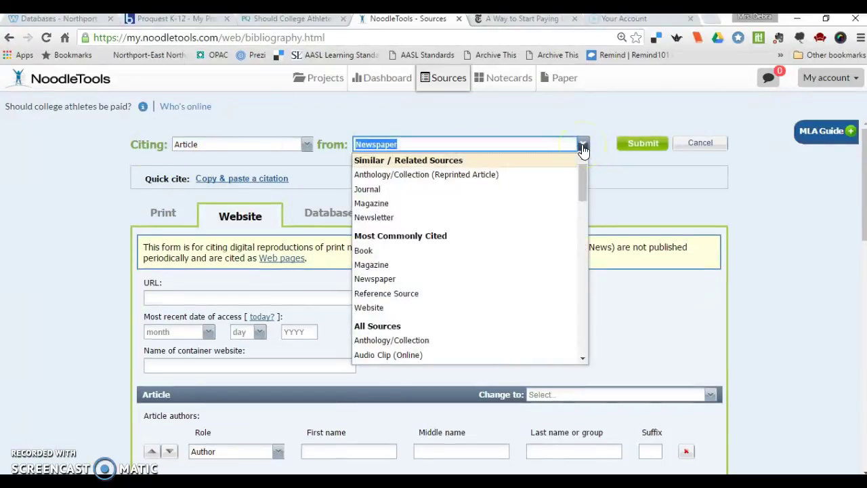
{"action": "left_click", "coordinate": [582, 145]}
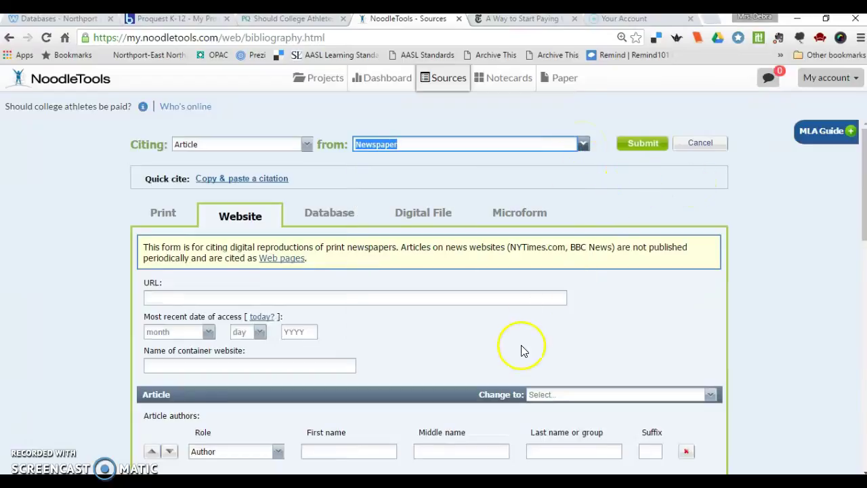
{"action": "left_click", "coordinate": [660, 310]}
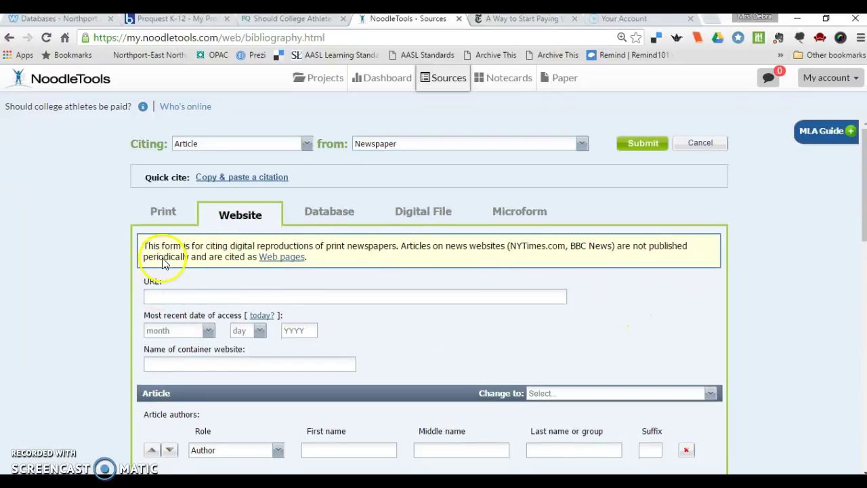
- Copy the New York Times article's web address into the citation's URL and set the most recent date of access to today, September 11, 2016
{"action": "left_click", "coordinate": [93, 298]}
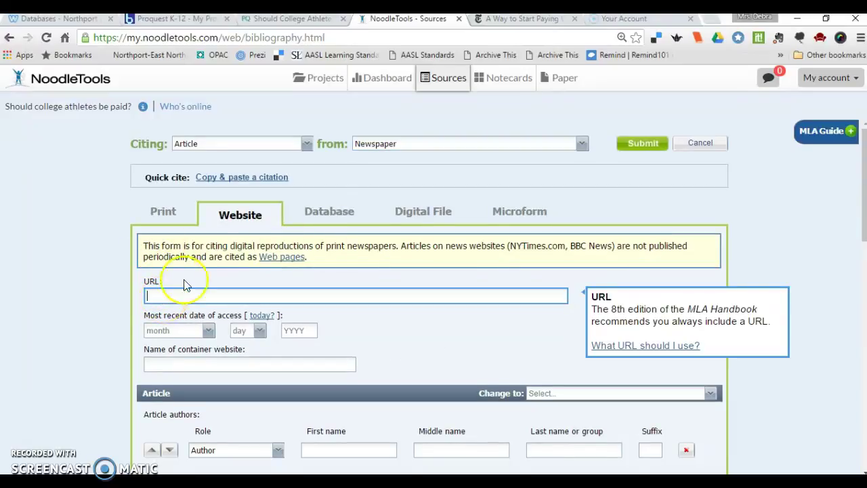
{"action": "left_click", "coordinate": [506, 19]}
{"action": "left_click", "coordinate": [500, 38]}
{"action": "key", "text": "ctrl+c"}
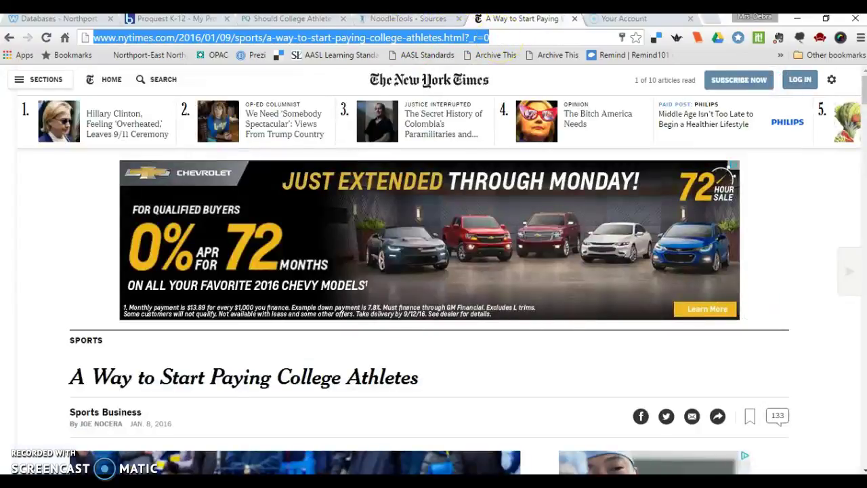
{"action": "left_click", "coordinate": [292, 19]}
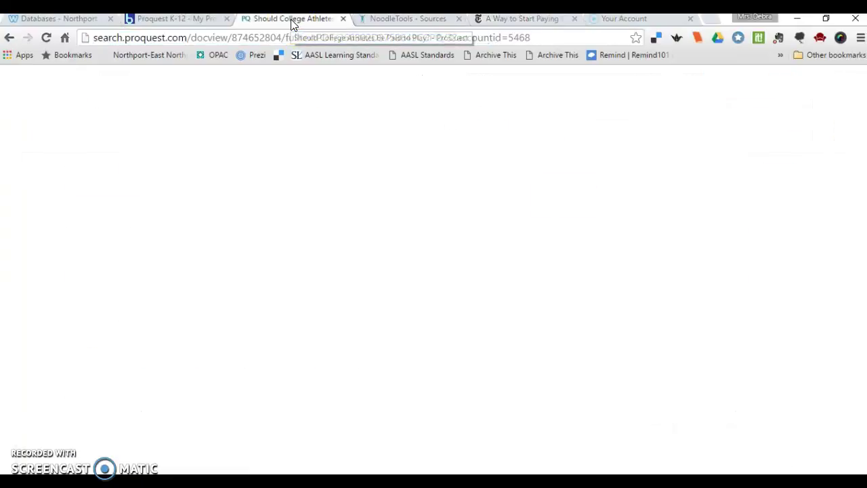
{"action": "left_click", "coordinate": [425, 23]}
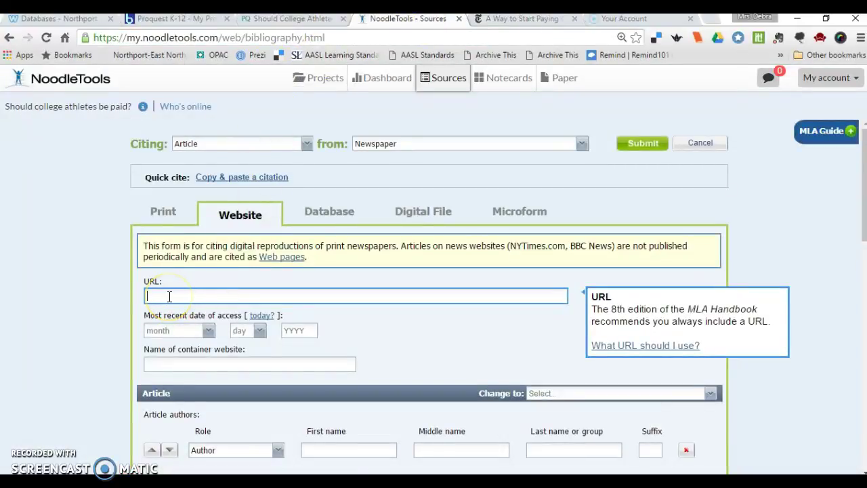
{"action": "key", "text": "ctrl+v"}
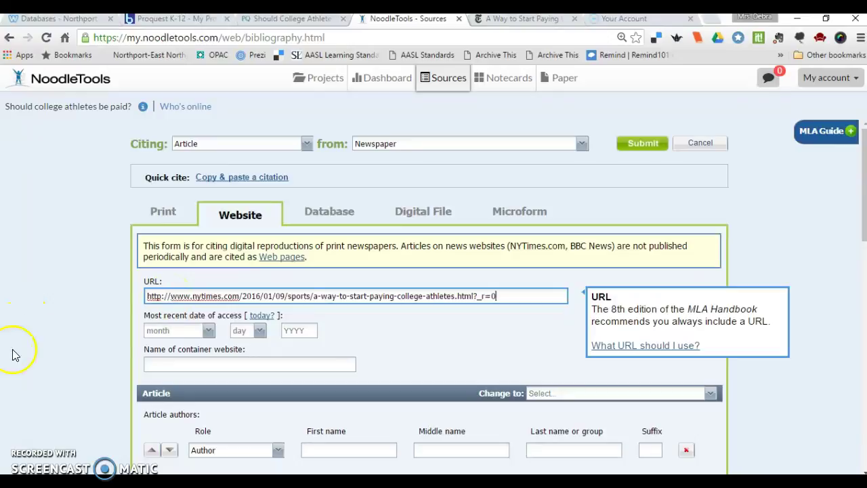
{"action": "left_click", "coordinate": [261, 316]}
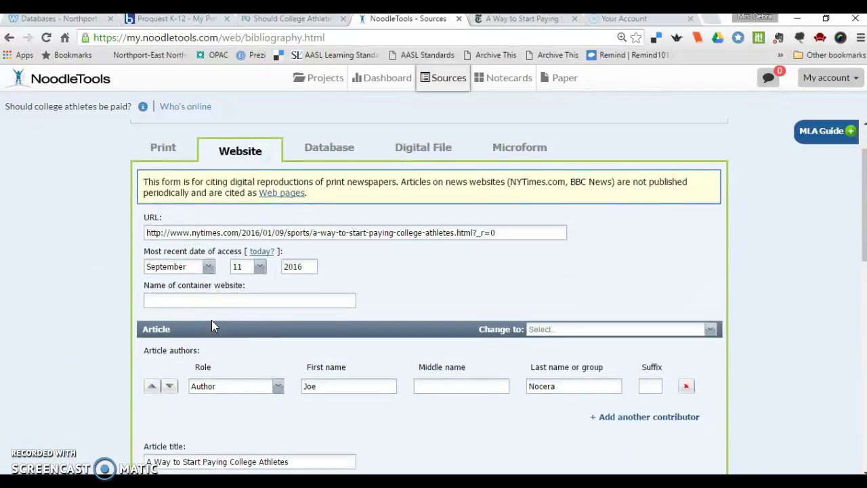
- Review the article, newspaper and publication date details, leave the annotation empty, and submit the citation with the source included in the final works cited
{"action": "scroll", "coordinate": [225, 344], "scroll_direction": "down", "scroll_amount": 2}
{"action": "scroll", "coordinate": [224, 344], "scroll_direction": "down", "scroll_amount": 2}
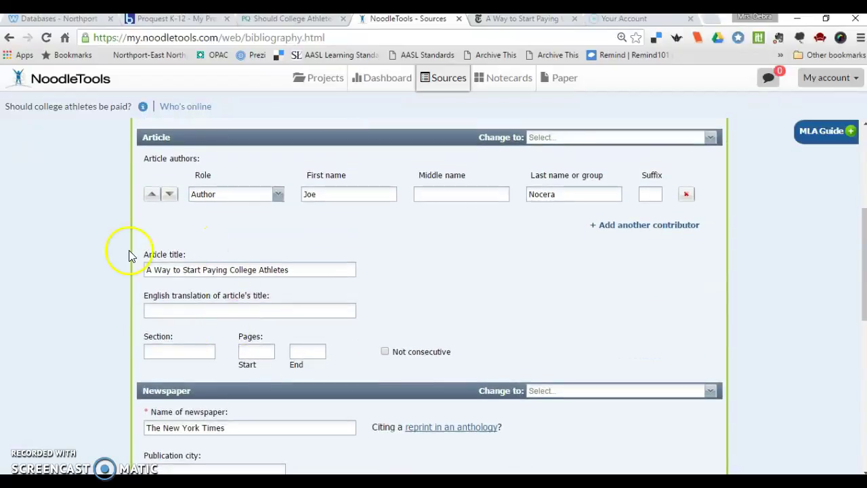
{"action": "scroll", "coordinate": [271, 271], "scroll_direction": "down", "scroll_amount": 1}
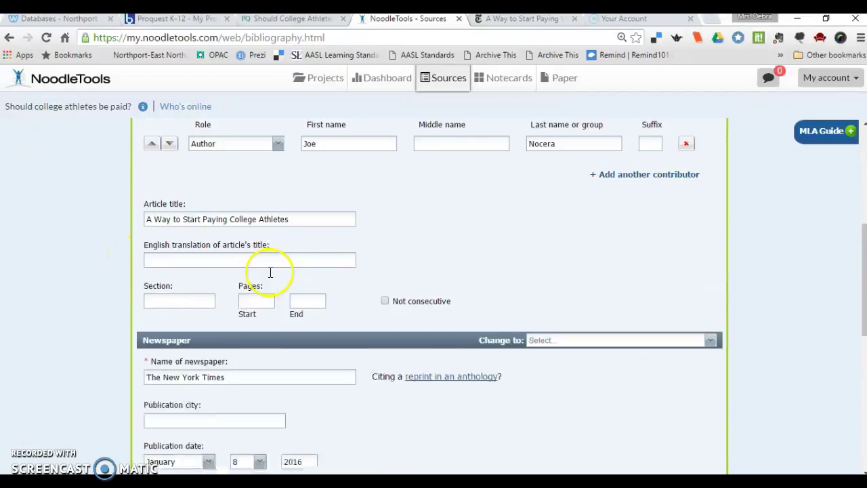
{"action": "scroll", "coordinate": [245, 360], "scroll_direction": "down", "scroll_amount": 1}
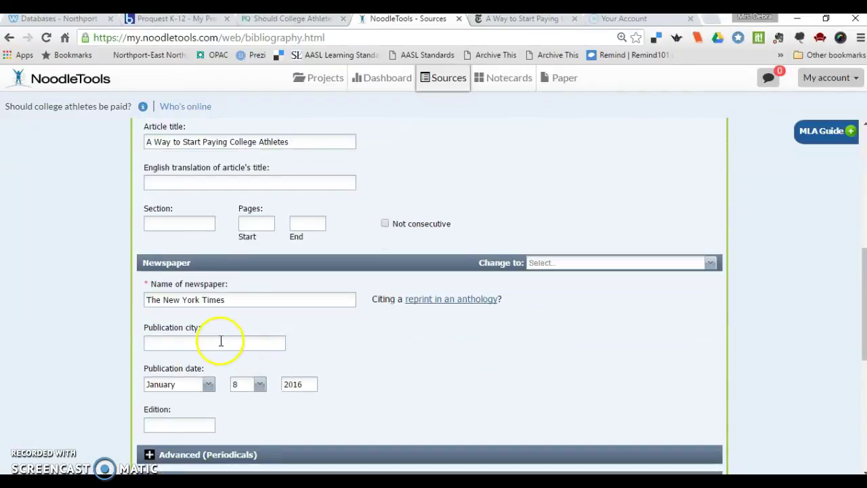
{"action": "scroll", "coordinate": [218, 341], "scroll_direction": "down", "scroll_amount": 1}
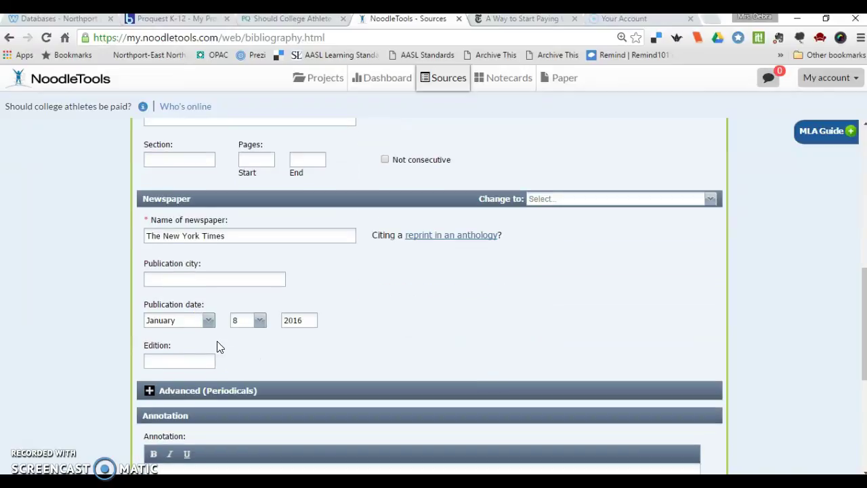
{"action": "scroll", "coordinate": [216, 344], "scroll_direction": "down", "scroll_amount": 1}
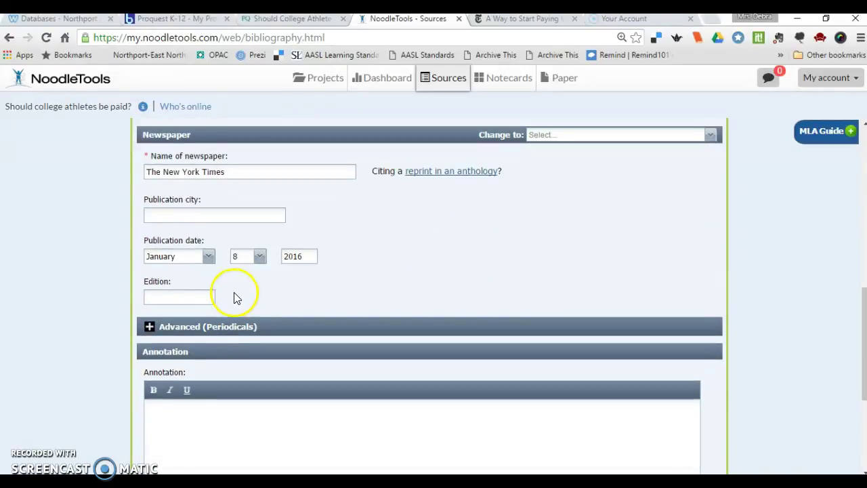
{"action": "scroll", "coordinate": [228, 293], "scroll_direction": "down", "scroll_amount": 3}
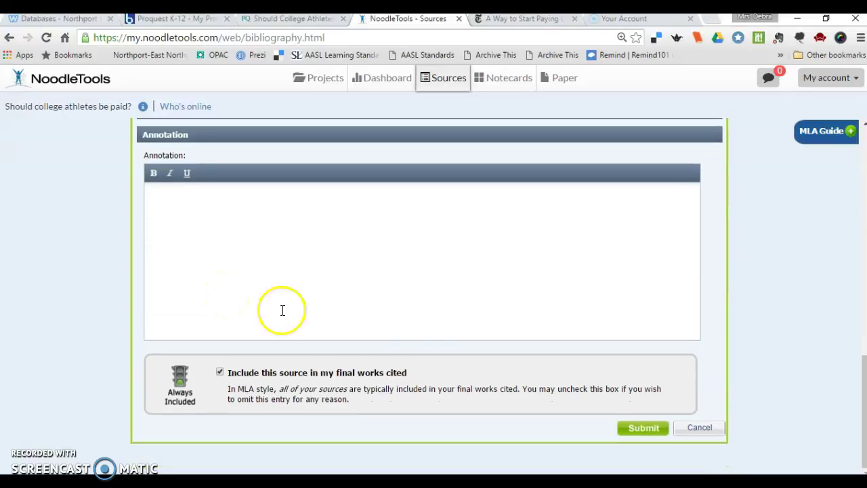
{"action": "left_click", "coordinate": [663, 429]}
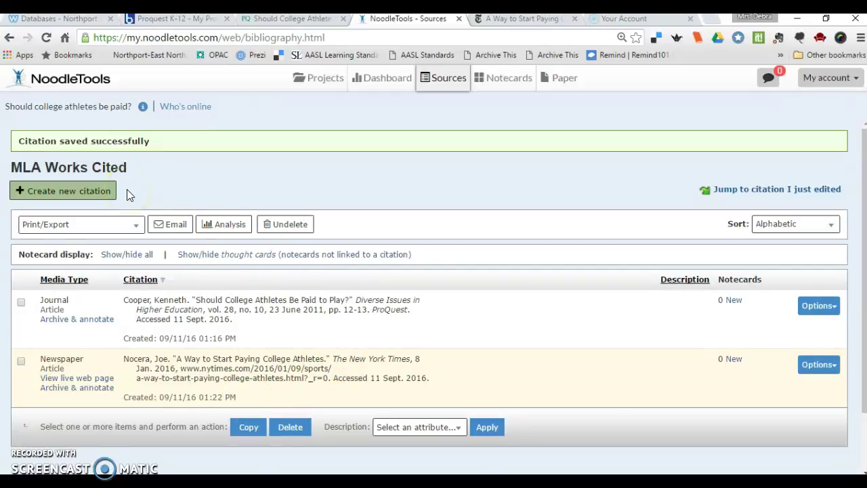
- Start a database magazine citation, review the instructions of its copy-and-paste citation form, and cancel the citation
{"action": "left_click", "coordinate": [66, 187]}
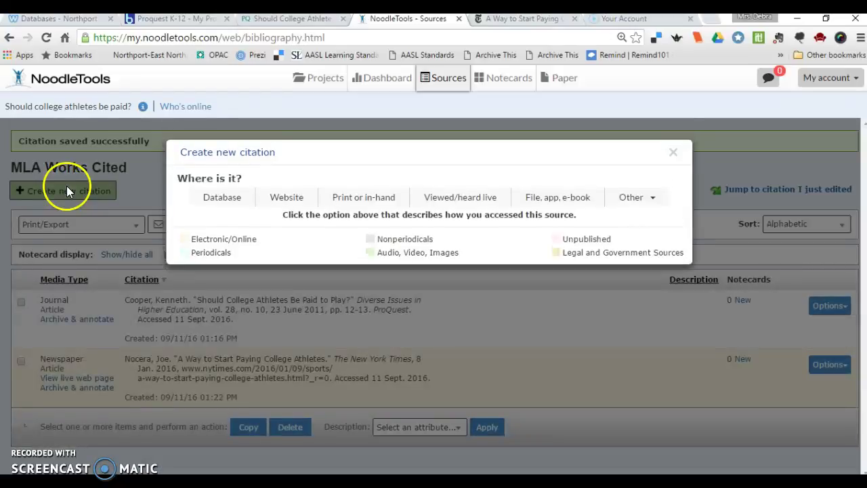
{"action": "left_click", "coordinate": [222, 203]}
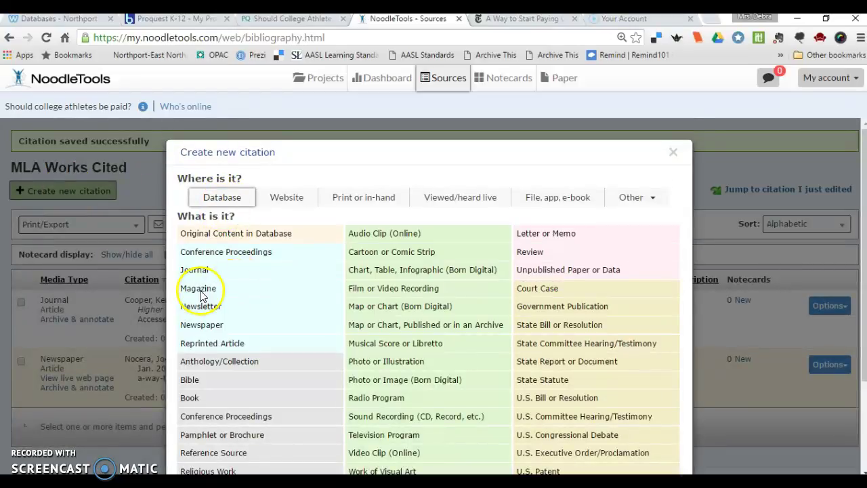
{"action": "left_click", "coordinate": [209, 289]}
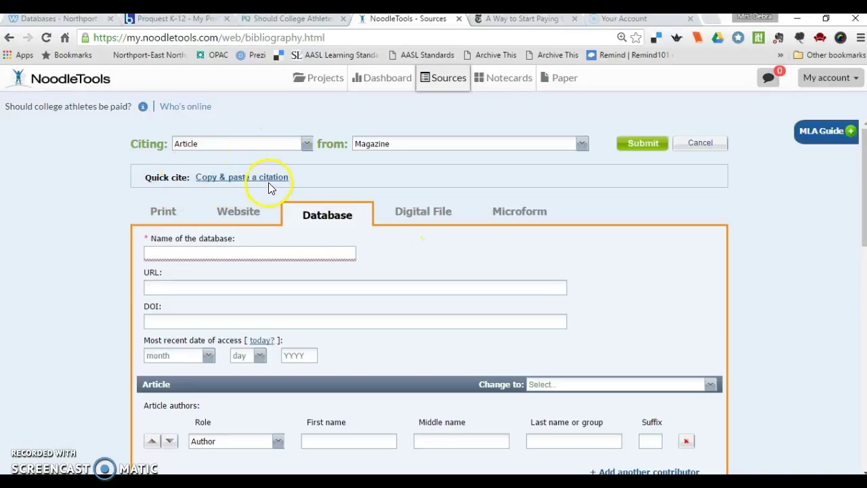
{"action": "left_click", "coordinate": [268, 182]}
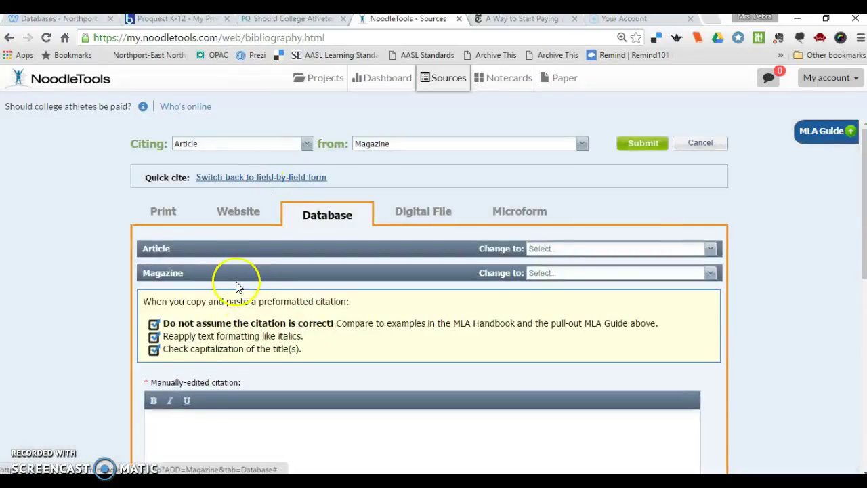
{"action": "scroll", "coordinate": [125, 313], "scroll_direction": "down", "scroll_amount": 1}
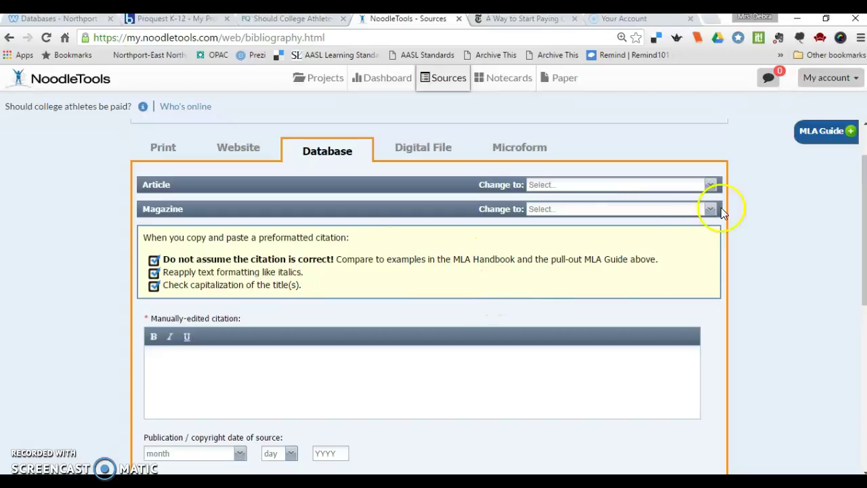
{"action": "scroll", "coordinate": [34, 268], "scroll_direction": "up", "scroll_amount": 1}
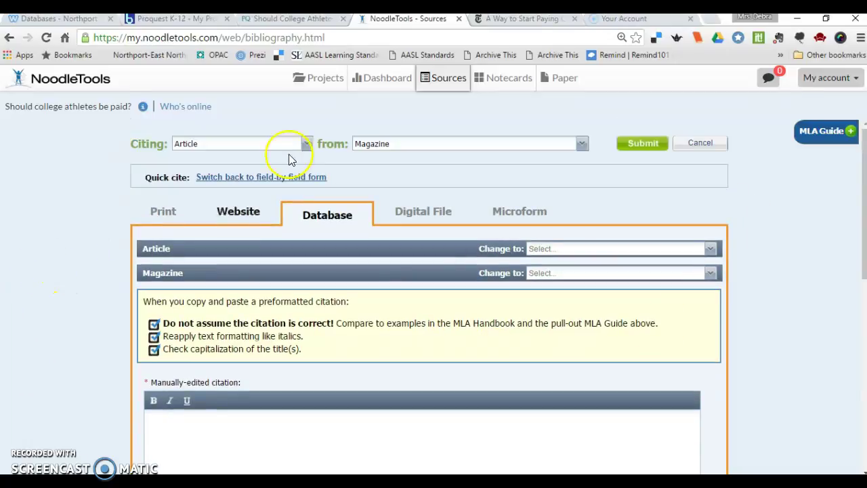
{"action": "left_click", "coordinate": [710, 144]}
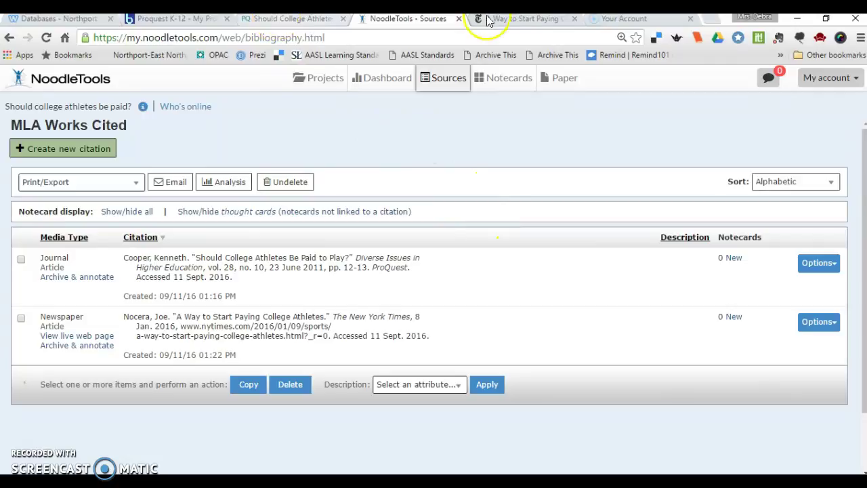
- Return to the New York Times article and look through the page up to its headline and byline
{"action": "left_click", "coordinate": [525, 20]}
{"action": "scroll", "coordinate": [582, 196], "scroll_direction": "up", "scroll_amount": 15}
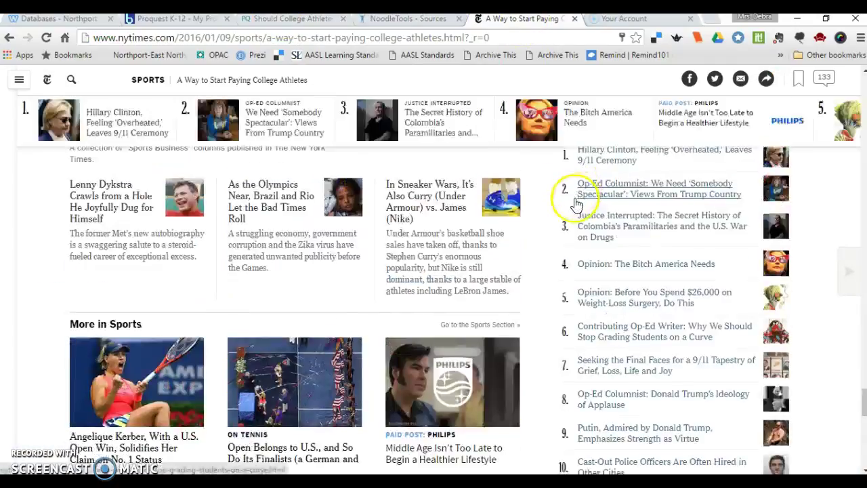
{"action": "scroll", "coordinate": [574, 197], "scroll_direction": "up", "scroll_amount": 20}
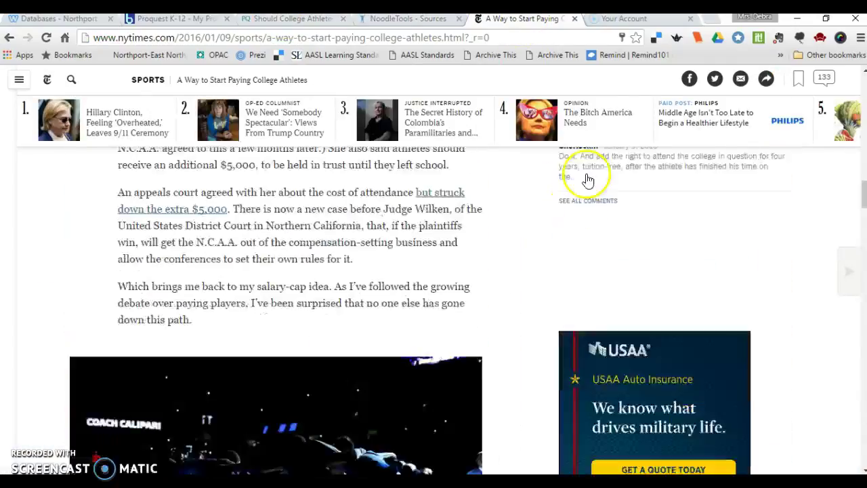
{"action": "scroll", "coordinate": [572, 157], "scroll_direction": "up", "scroll_amount": 5}
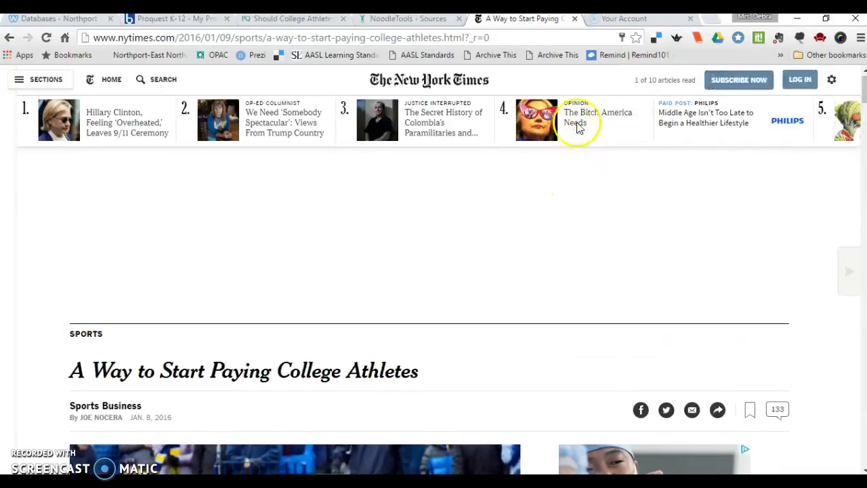
- Open archive and annotate for the newspaper citation, review how to add the Archive This bookmarklet to the bookmarks bar, and close the instructions
{"action": "left_click", "coordinate": [406, 20]}
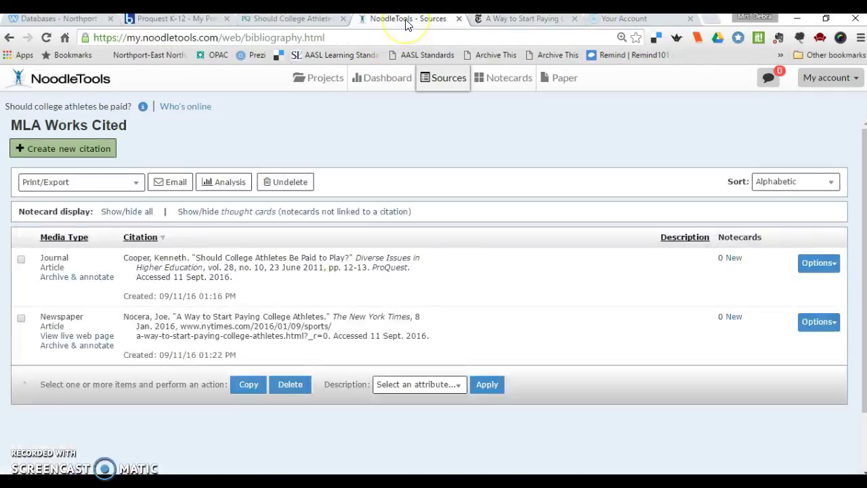
{"action": "left_click", "coordinate": [77, 346]}
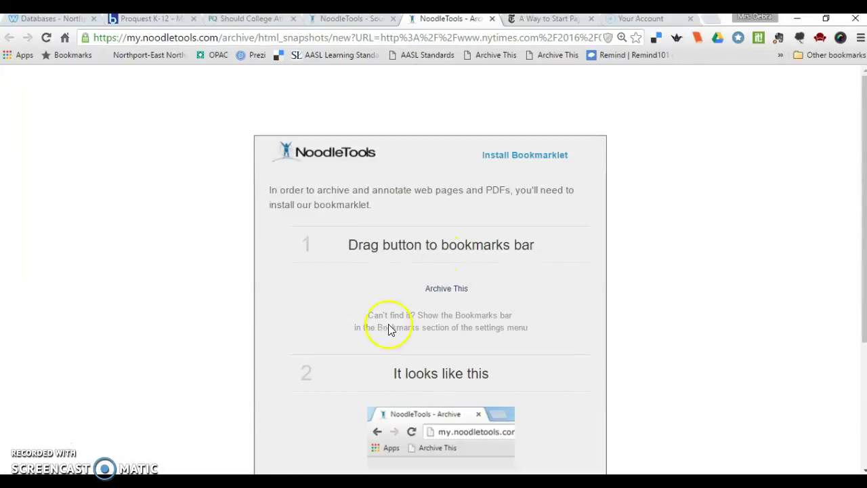
{"action": "scroll", "coordinate": [322, 262], "scroll_direction": "down", "scroll_amount": 2}
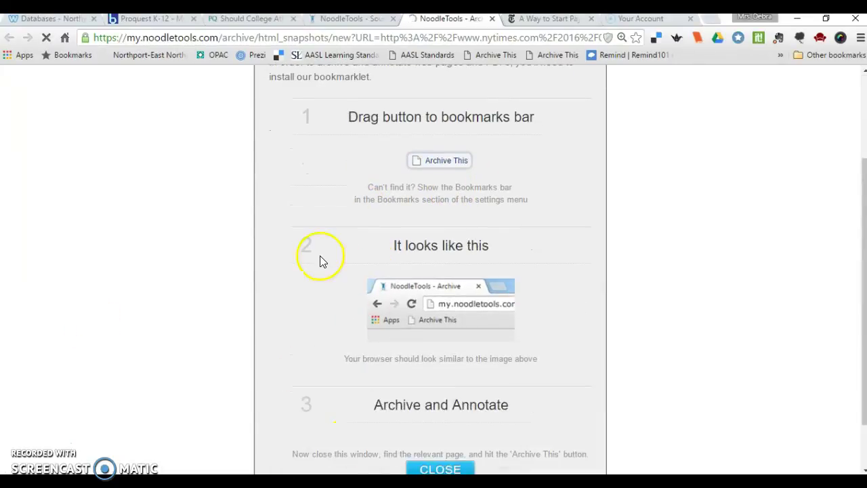
{"action": "scroll", "coordinate": [406, 217], "scroll_direction": "up", "scroll_amount": 2}
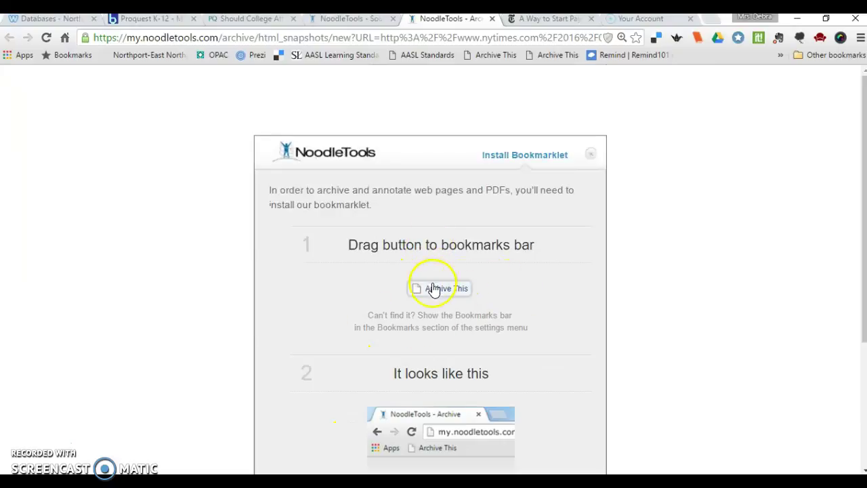
{"action": "left_click_drag", "start_coordinate": [421, 291], "coordinate": [560, 63]}
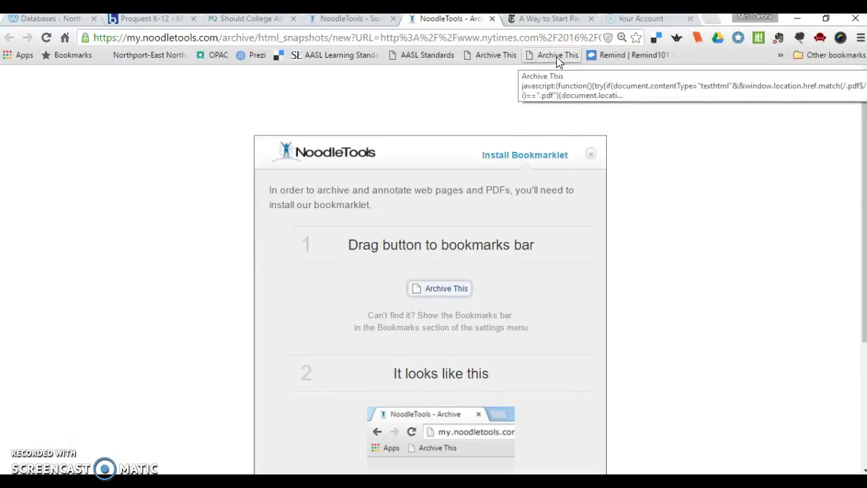
{"action": "left_click", "coordinate": [492, 18]}
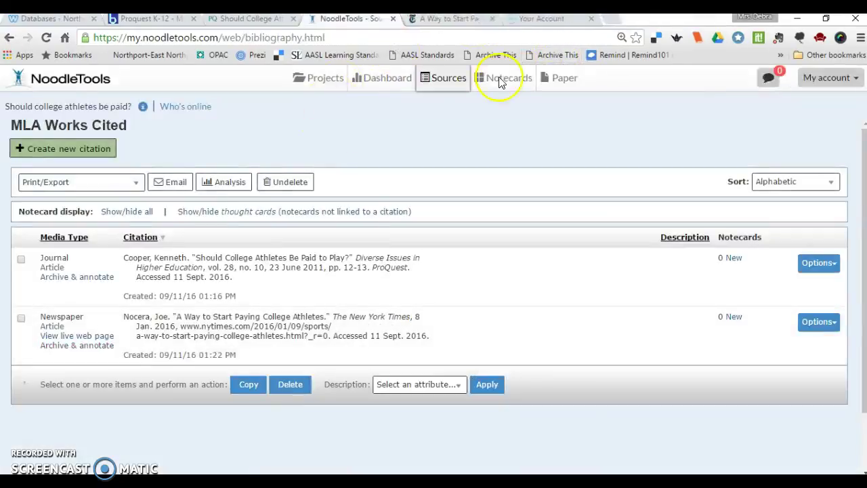
- Archive the New York Times article with Archive This, attached to its citation, with the annotation "This was a great article!"
{"action": "left_click", "coordinate": [519, 20]}
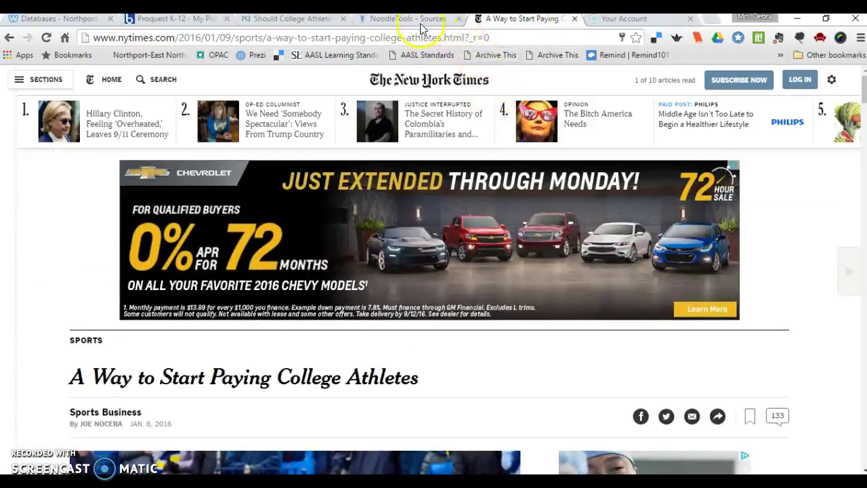
{"action": "left_click", "coordinate": [501, 61]}
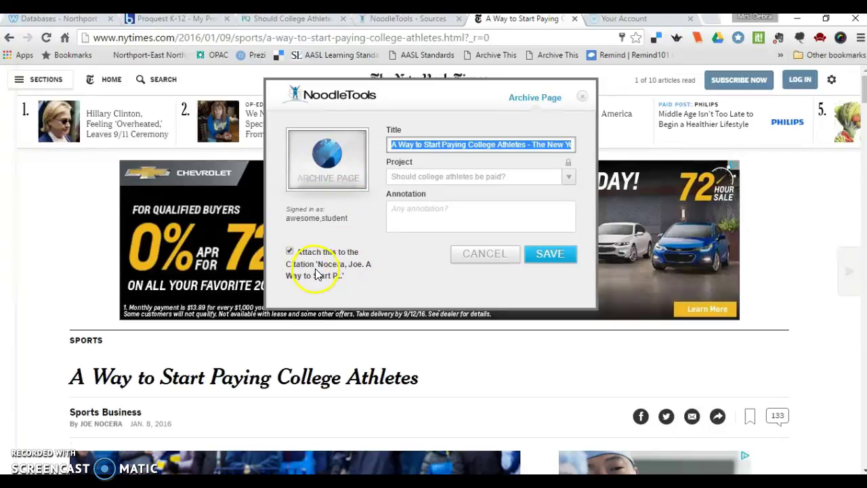
{"action": "left_click", "coordinate": [407, 214]}
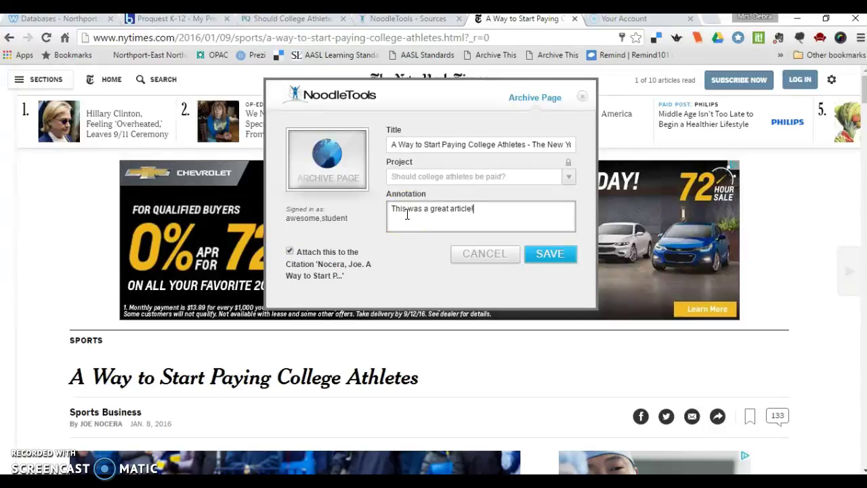
{"action": "left_click", "coordinate": [563, 257]}
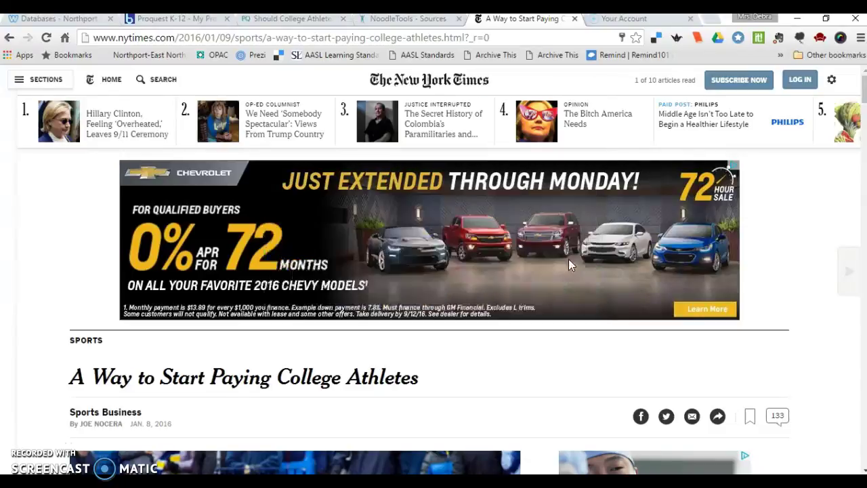
- Close the New York Times article and refresh the project's MLA works cited list in NoodleTools
{"action": "key", "text": "ctrl+w"}
{"action": "left_click", "coordinate": [419, 21]}
{"action": "left_click", "coordinate": [46, 37]}
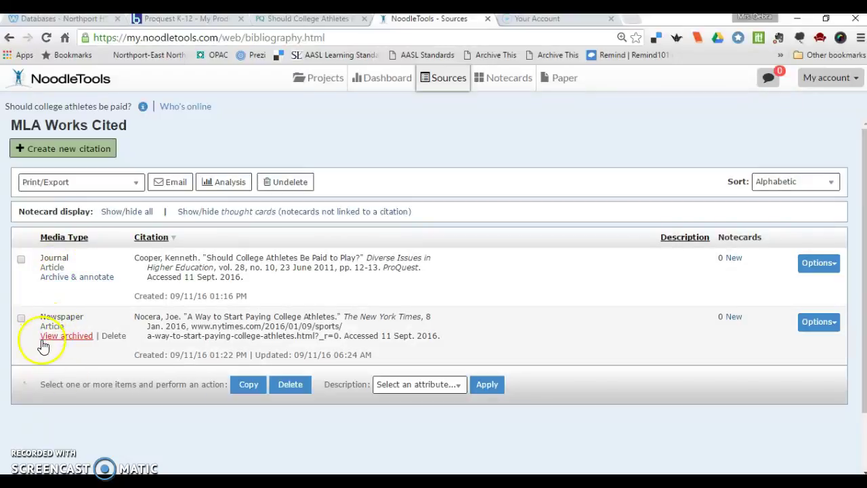
- View the archived copy of the newspaper article, look through its text, and close it to return to the works cited
{"action": "left_click", "coordinate": [66, 336]}
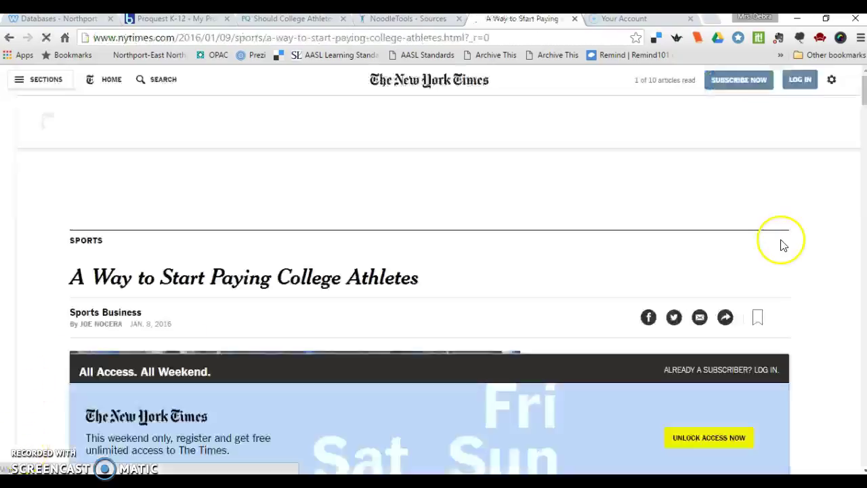
{"action": "scroll", "coordinate": [784, 245], "scroll_direction": "down", "scroll_amount": 5}
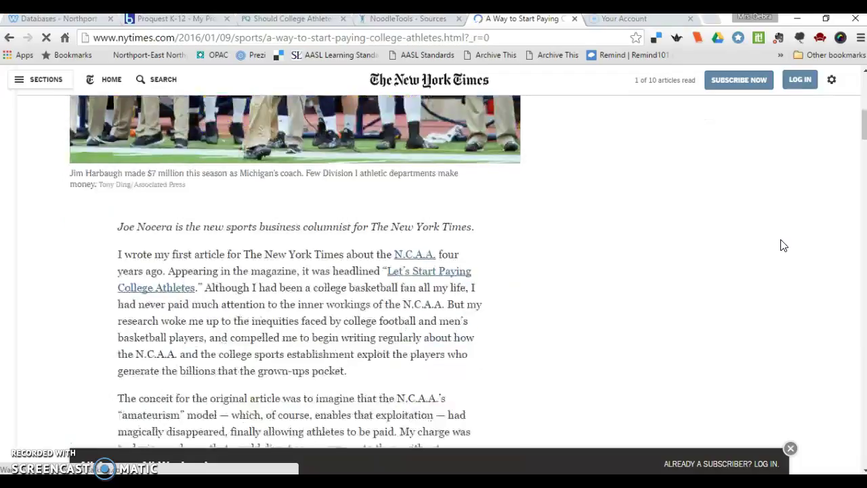
{"action": "scroll", "coordinate": [784, 245], "scroll_direction": "down", "scroll_amount": 5}
{"action": "scroll", "coordinate": [687, 311], "scroll_direction": "up", "scroll_amount": 2}
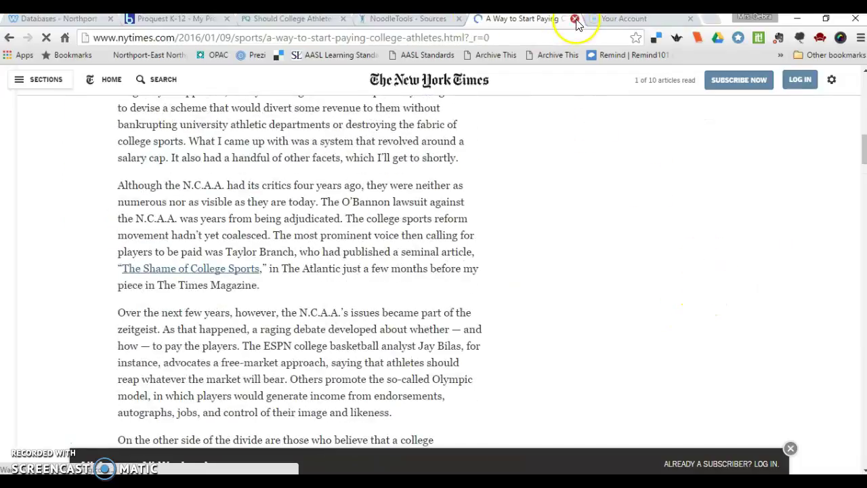
{"action": "key", "text": "ctrl+w"}
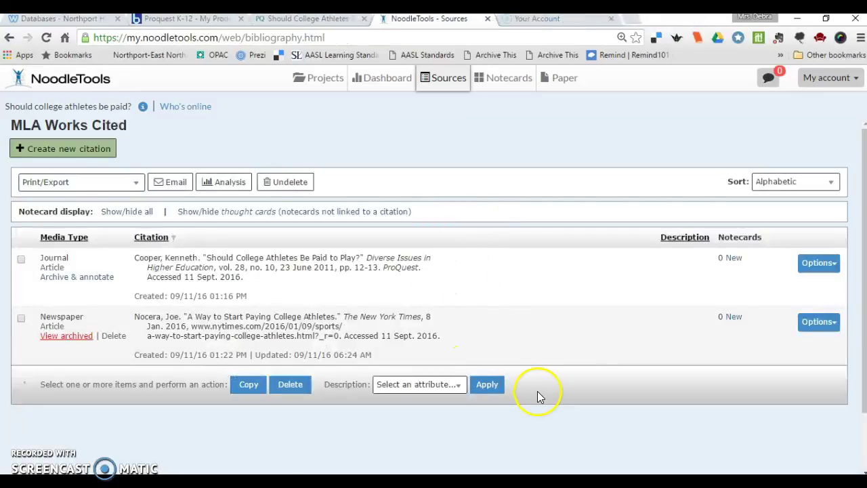